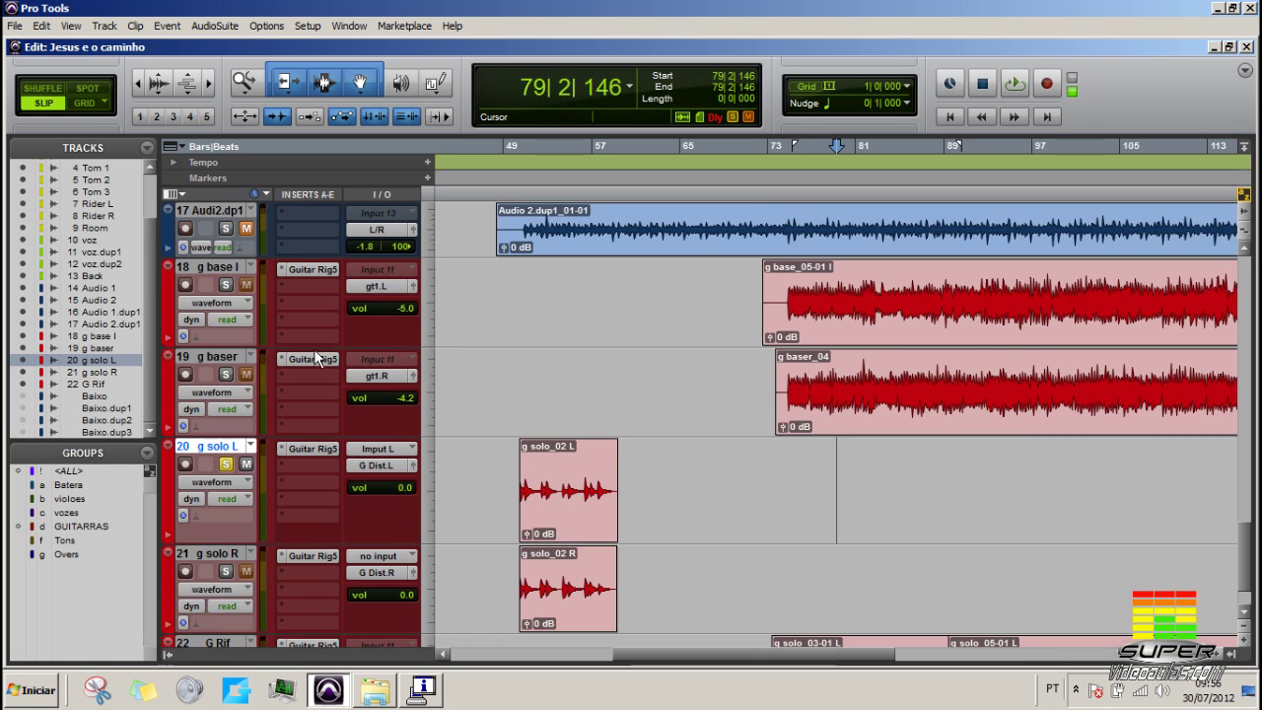
# Step: Place the edit cursor in the g base l clip at about bar 74 and turn off solo on the g solo L track
pyautogui.scroll(-1, 311, 523)
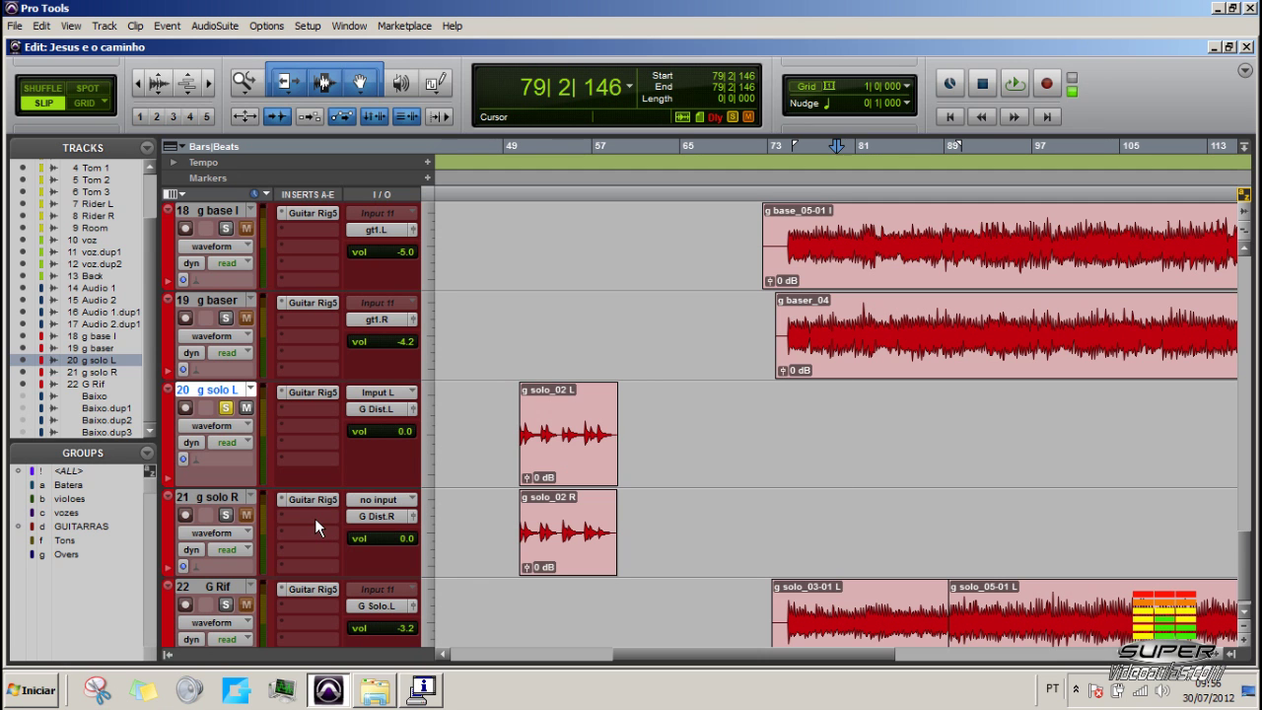
pyautogui.click(791, 266)
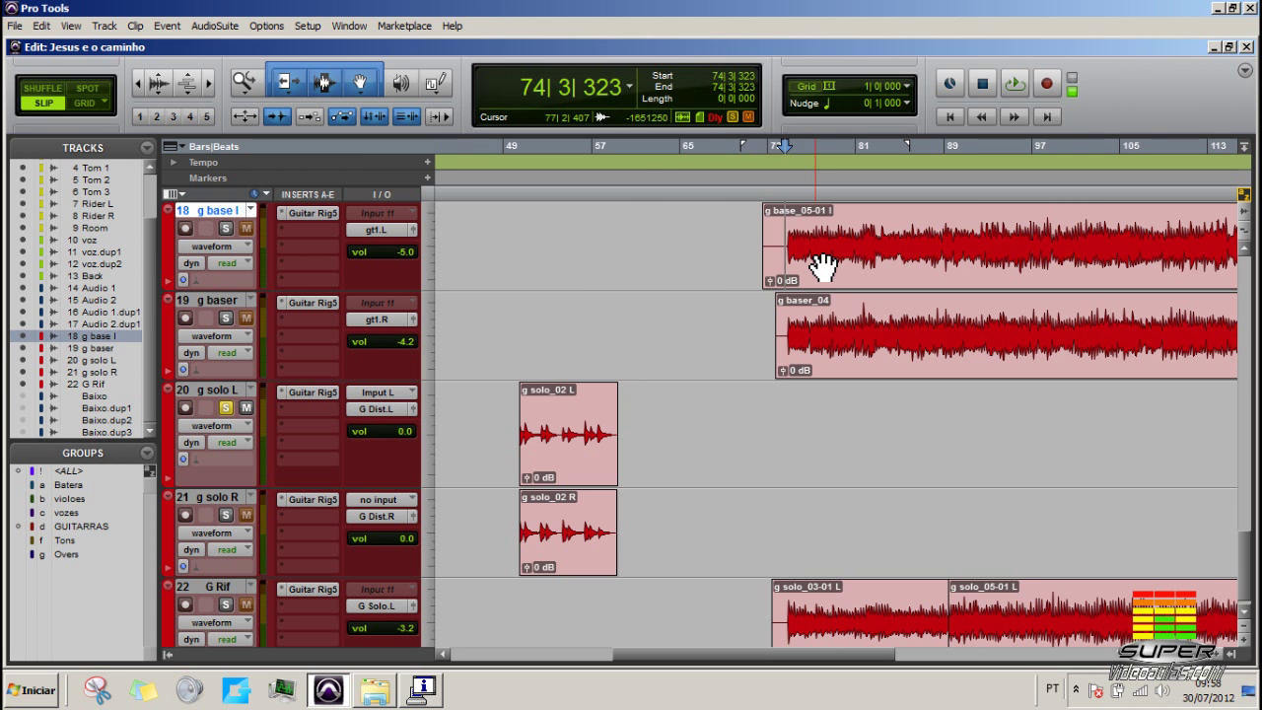
pyautogui.click(233, 407)
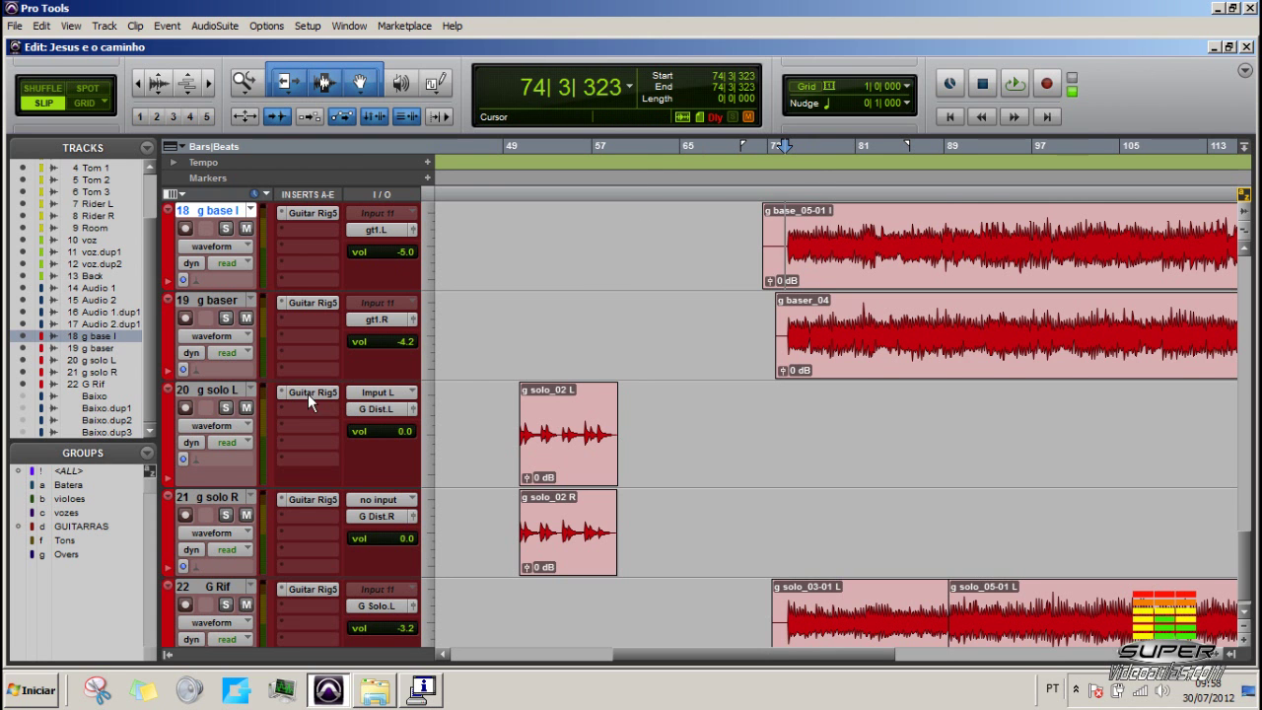
# Step: Create 5 new mono audio tracks with the Samples timebase
pyautogui.scroll(-1, 473, 404)
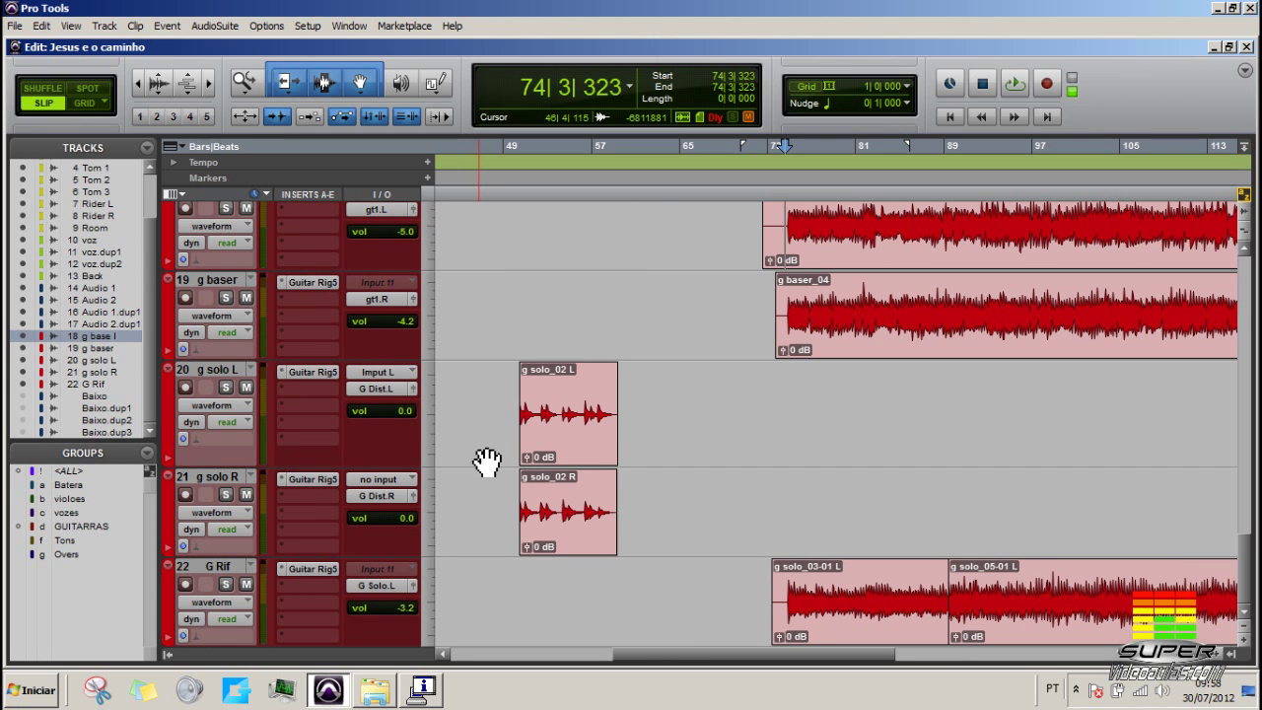
pyautogui.hotkey('ctrl', 'shift', 'n')
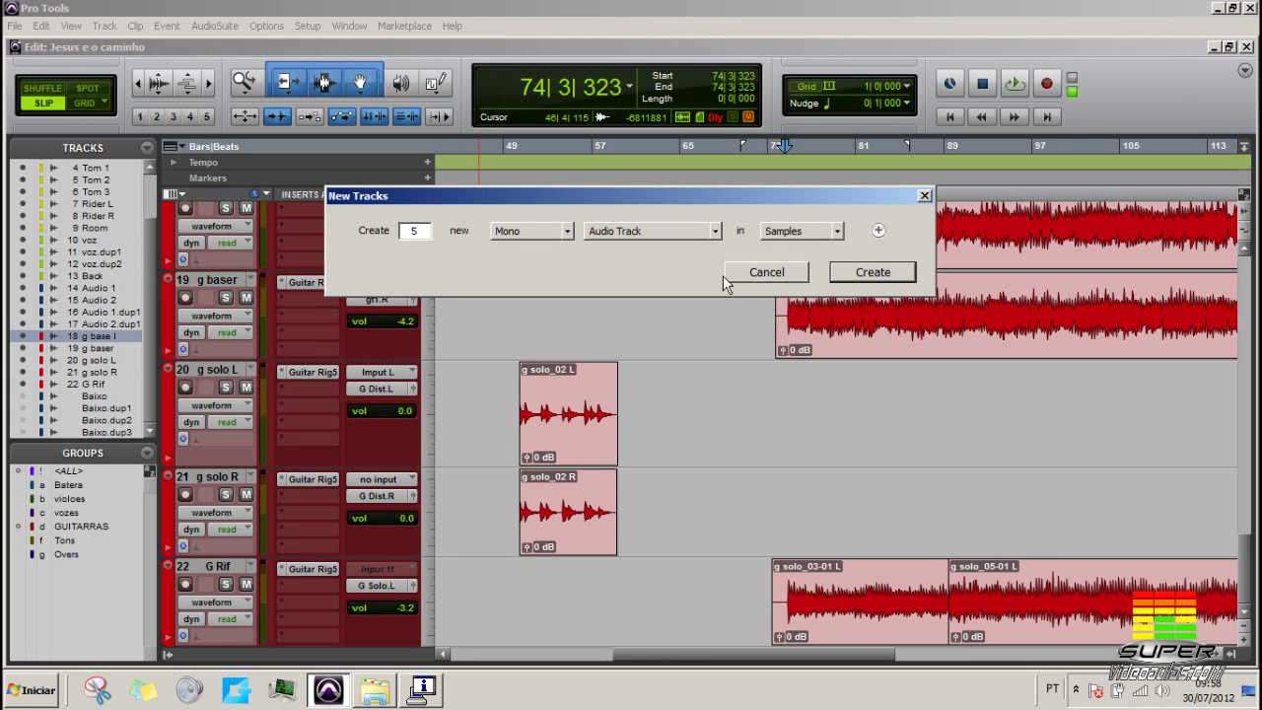
pyautogui.click(873, 273)
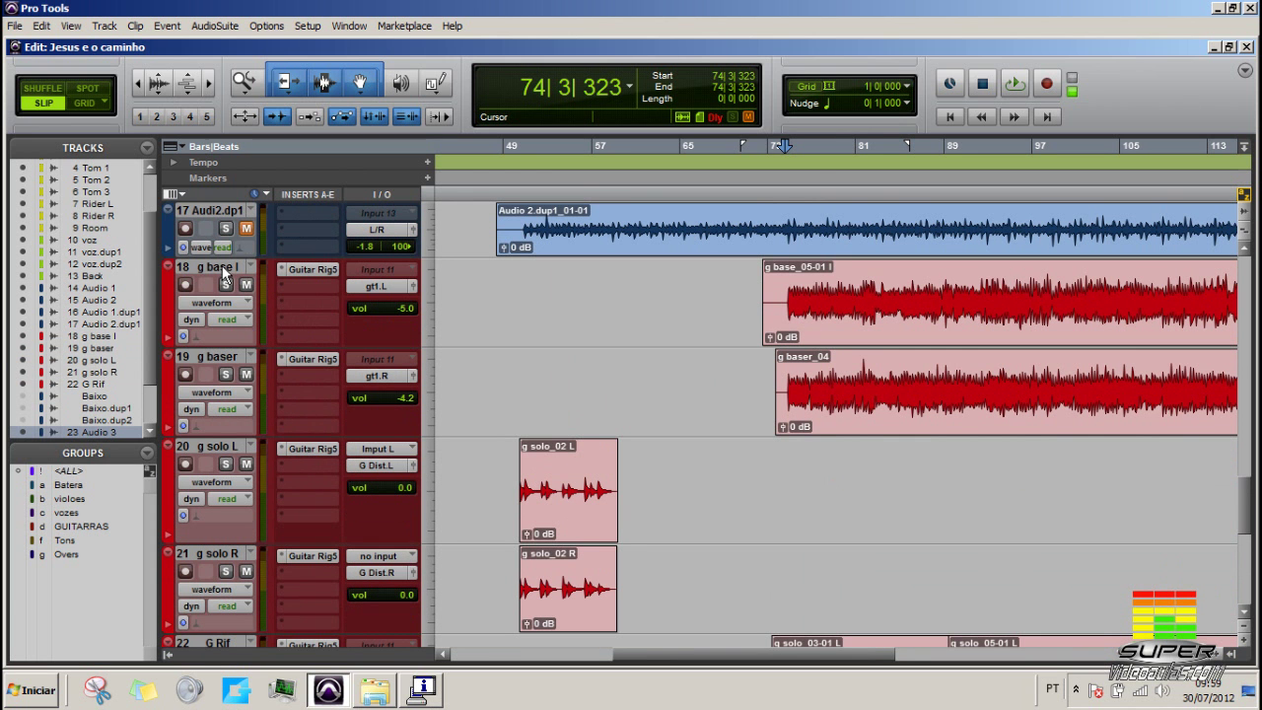
pyautogui.click(223, 276)
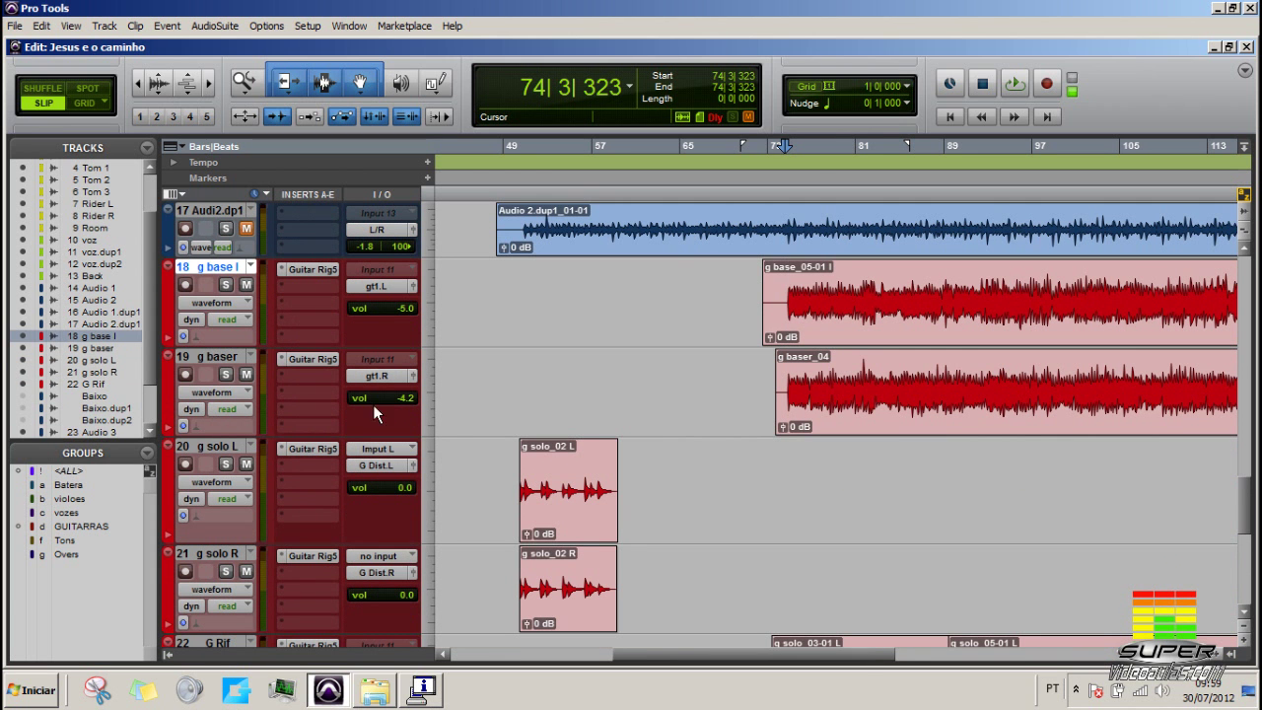
pyautogui.scroll(-2, 387, 410)
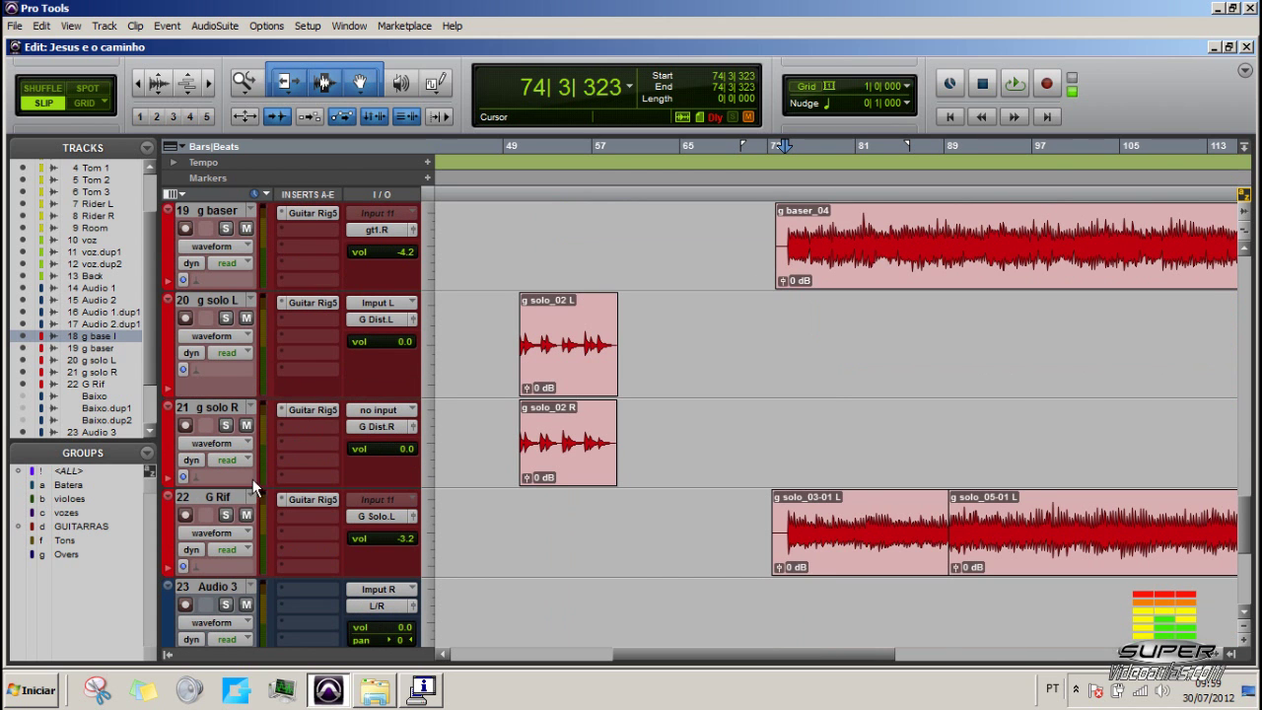
pyautogui.keyDown('shift'); pyautogui.click(236, 503); pyautogui.keyUp('shift')
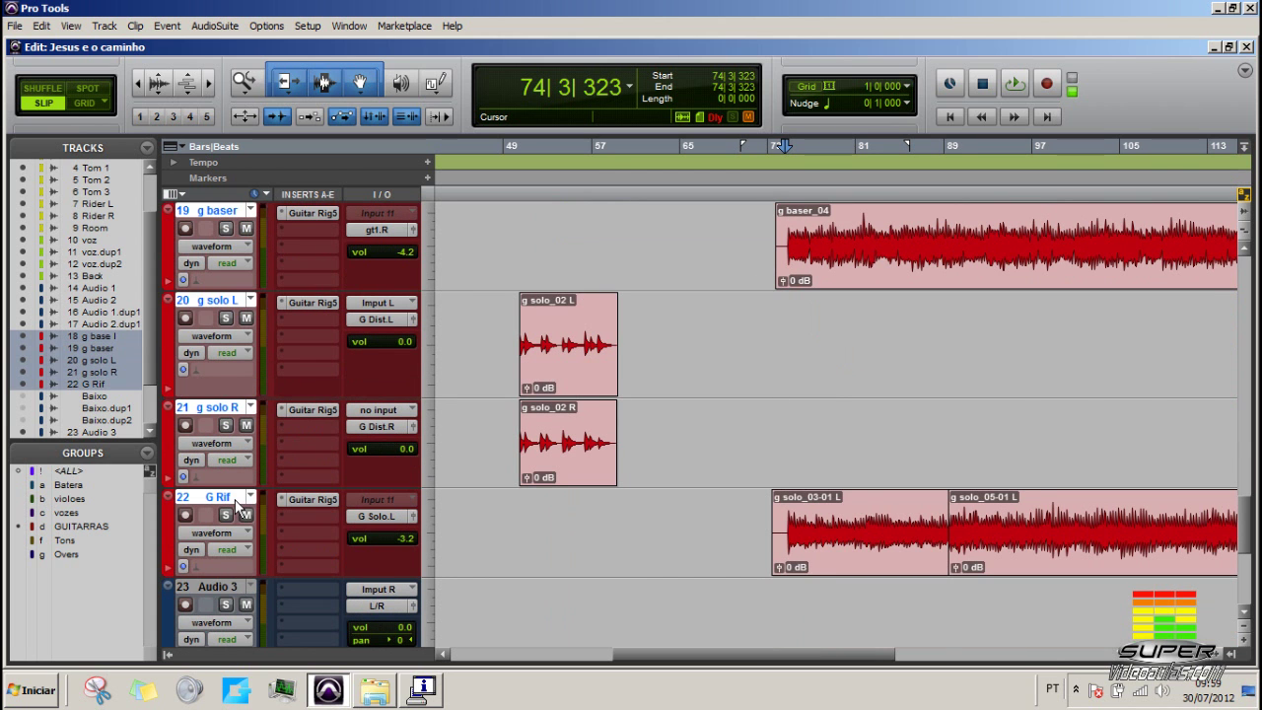
pyautogui.rightClick(238, 493)
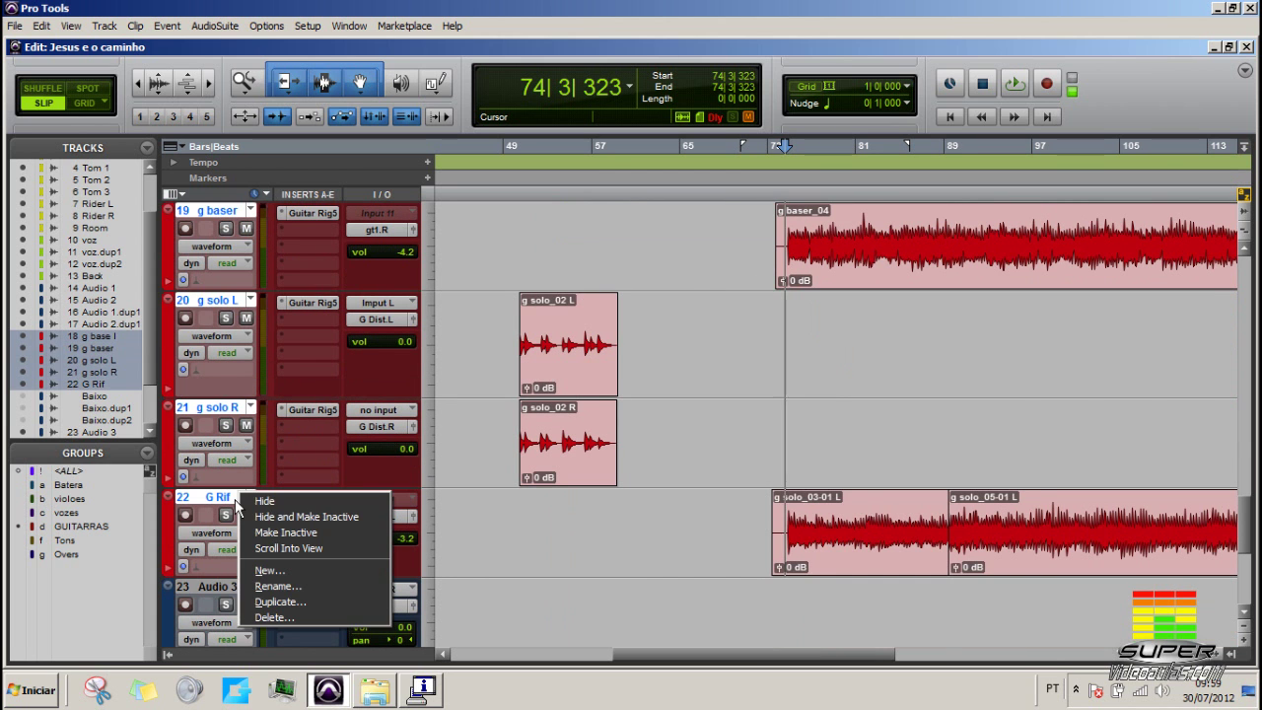
pyautogui.click(307, 600)
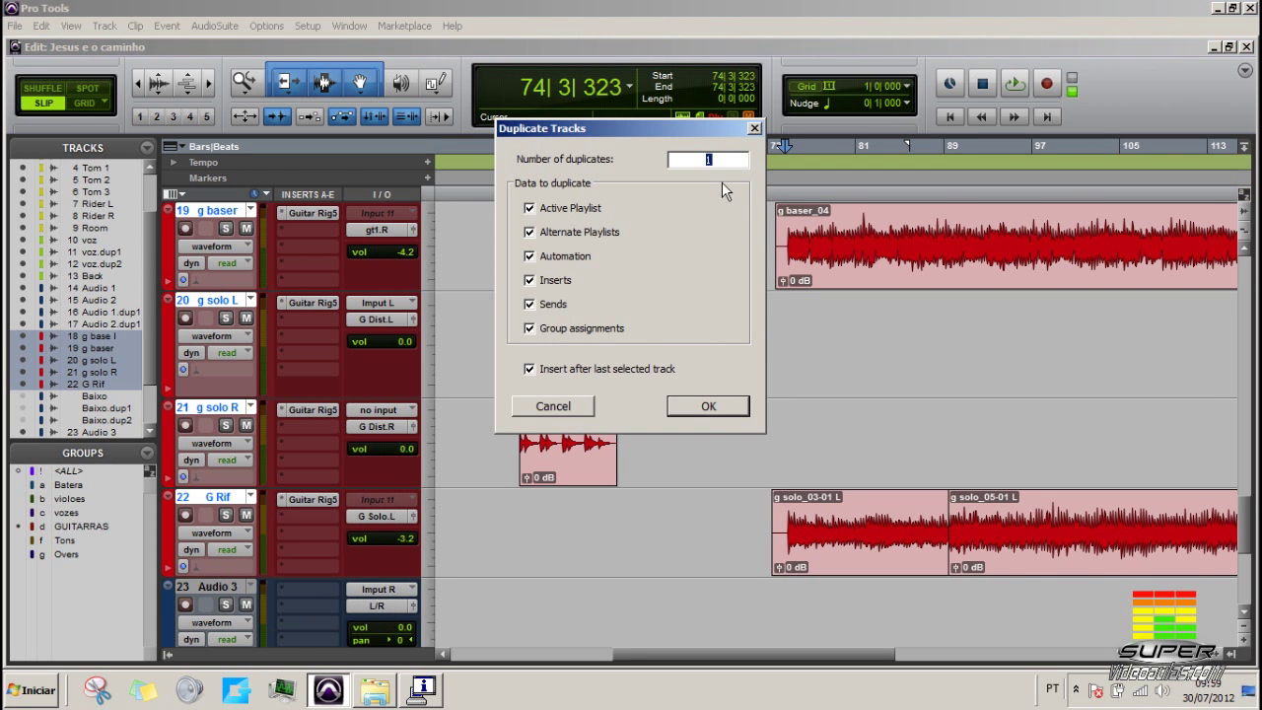
pyautogui.click(754, 129)
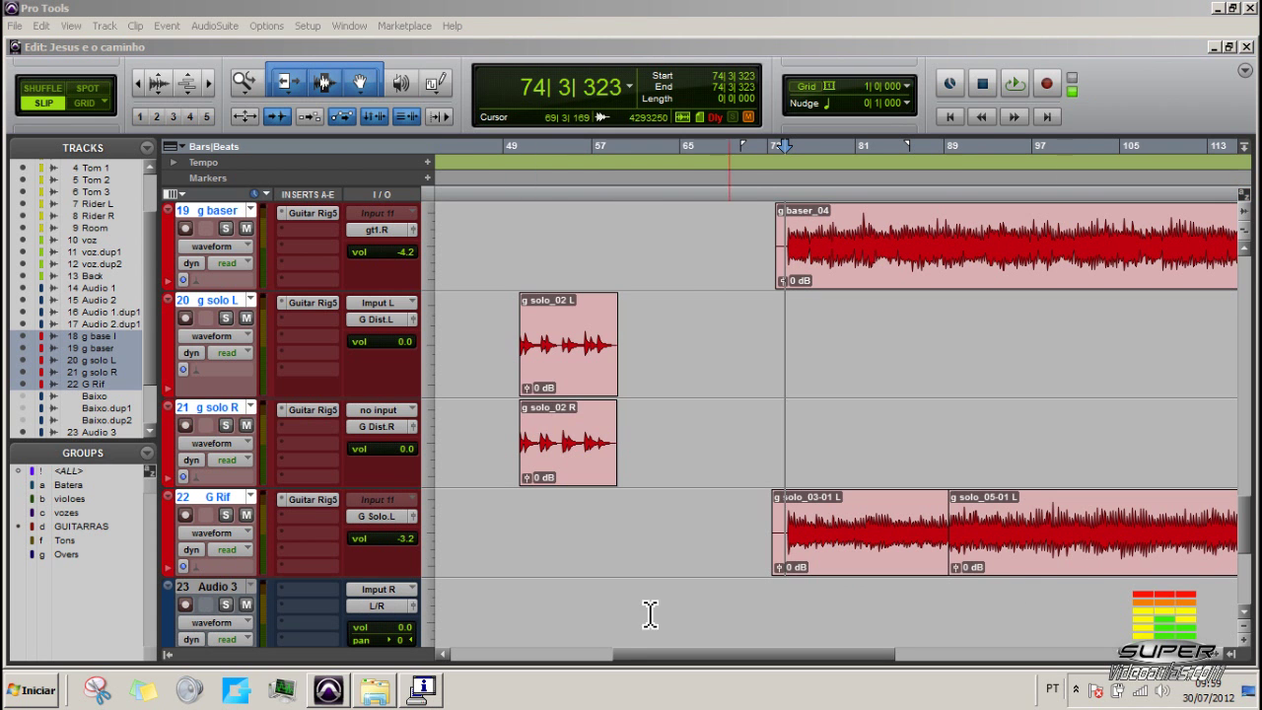
# Step: Reduce the height of the tracks in the Edit window and select the new Audio 3 track
pyautogui.moveTo(1251, 508)
pyautogui.mouseDown()
pyautogui.moveTo(1251, 537)
pyautogui.moveTo(1250, 493)
pyautogui.moveTo(1256, 562)
pyautogui.moveTo(1251, 499)
pyautogui.mouseUp()
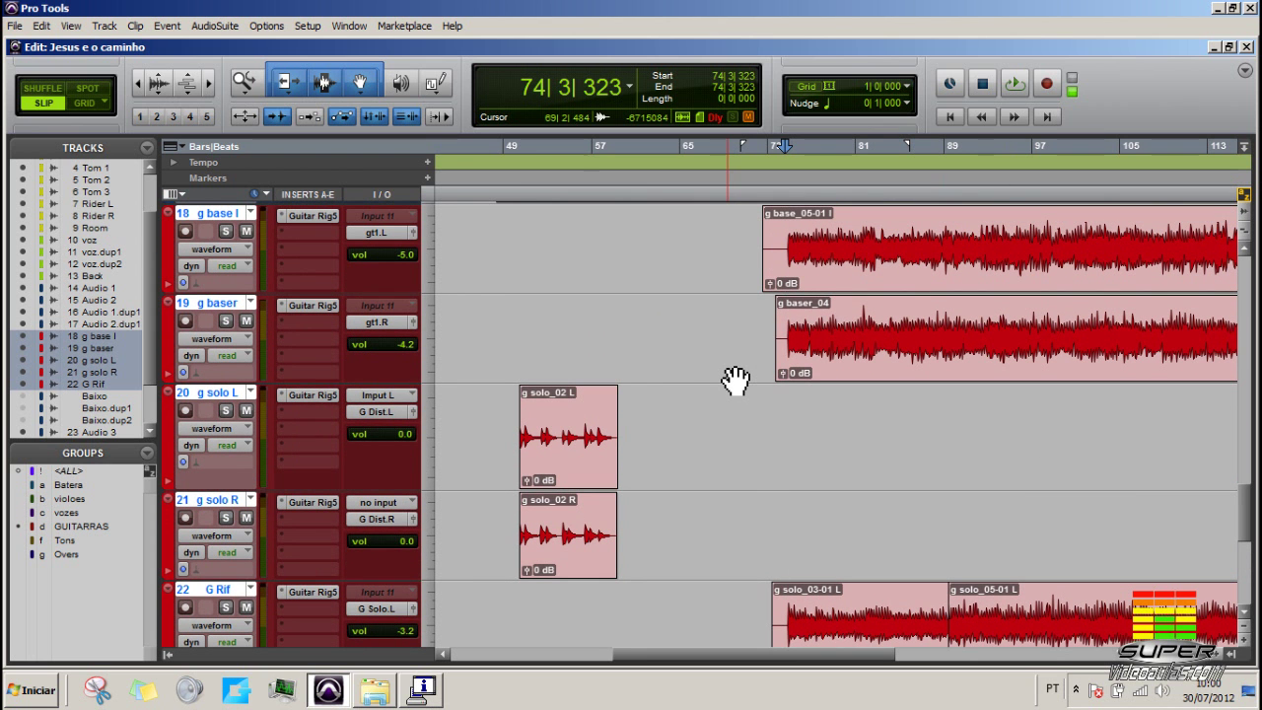
pyautogui.click(1244, 627)
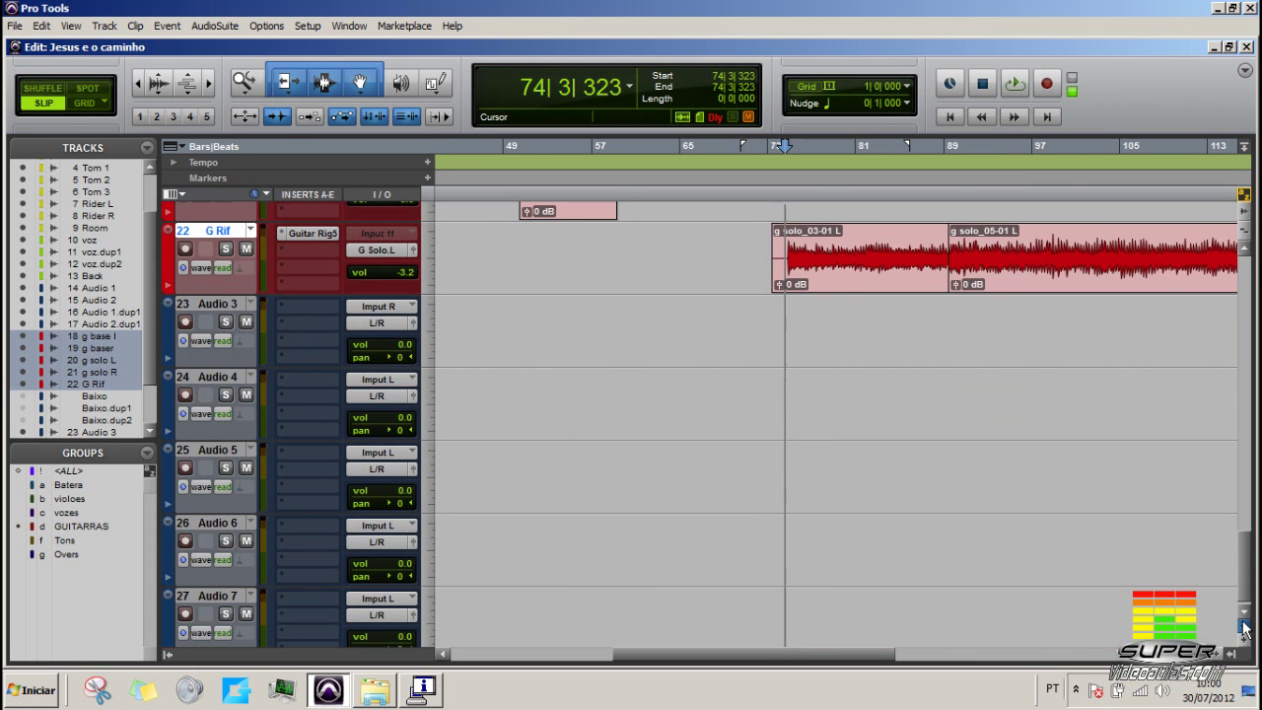
pyautogui.scroll(3, 1247, 560)
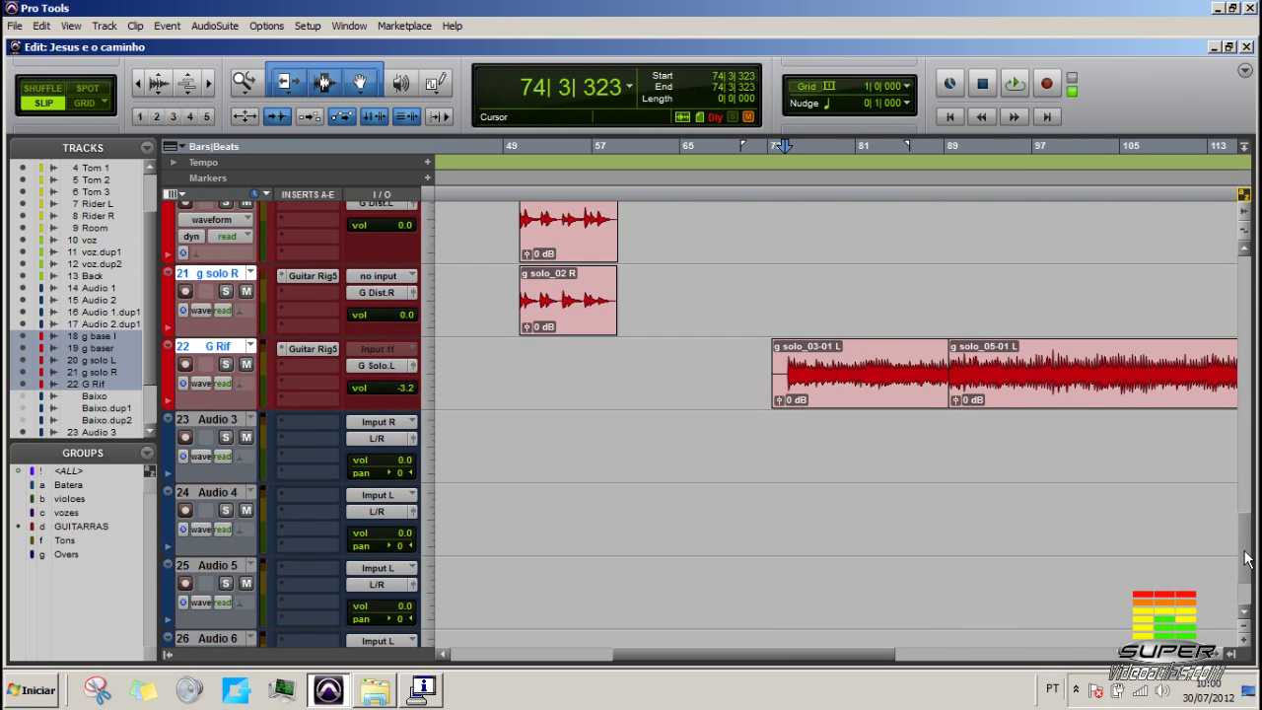
pyautogui.scroll(5, 1246, 560)
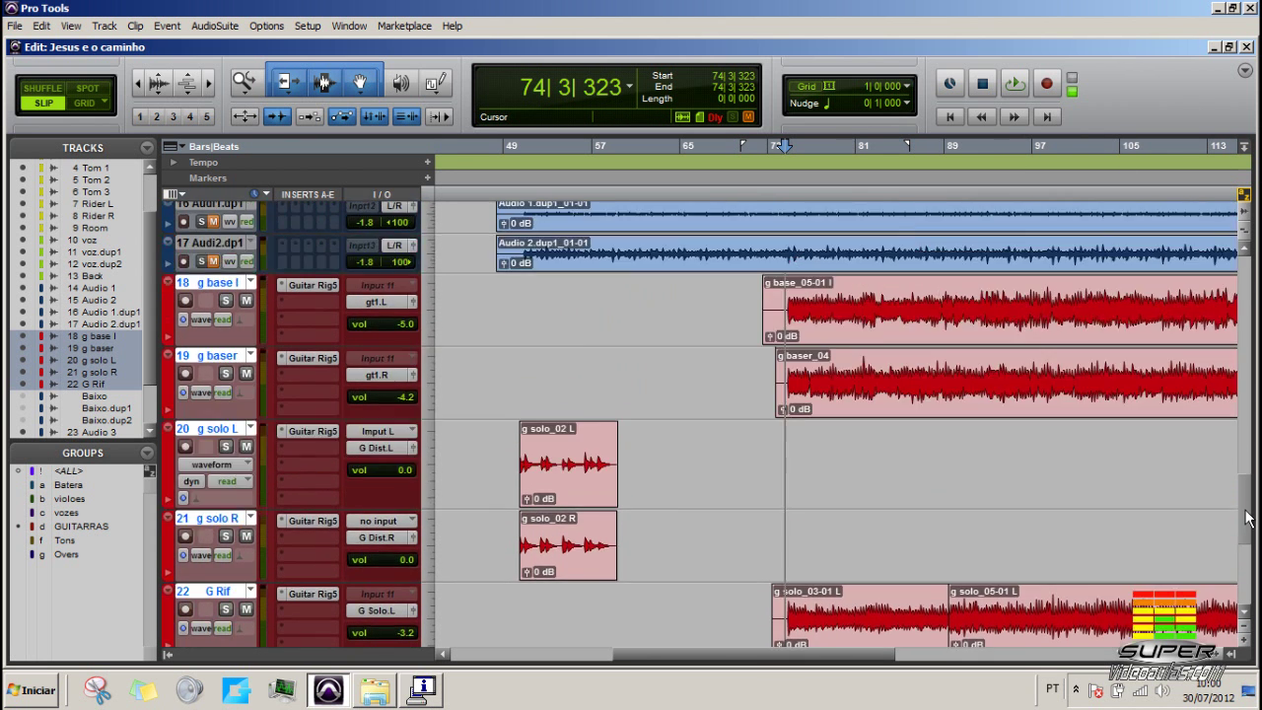
pyautogui.scroll(-2, 1246, 520)
pyautogui.click(245, 258)
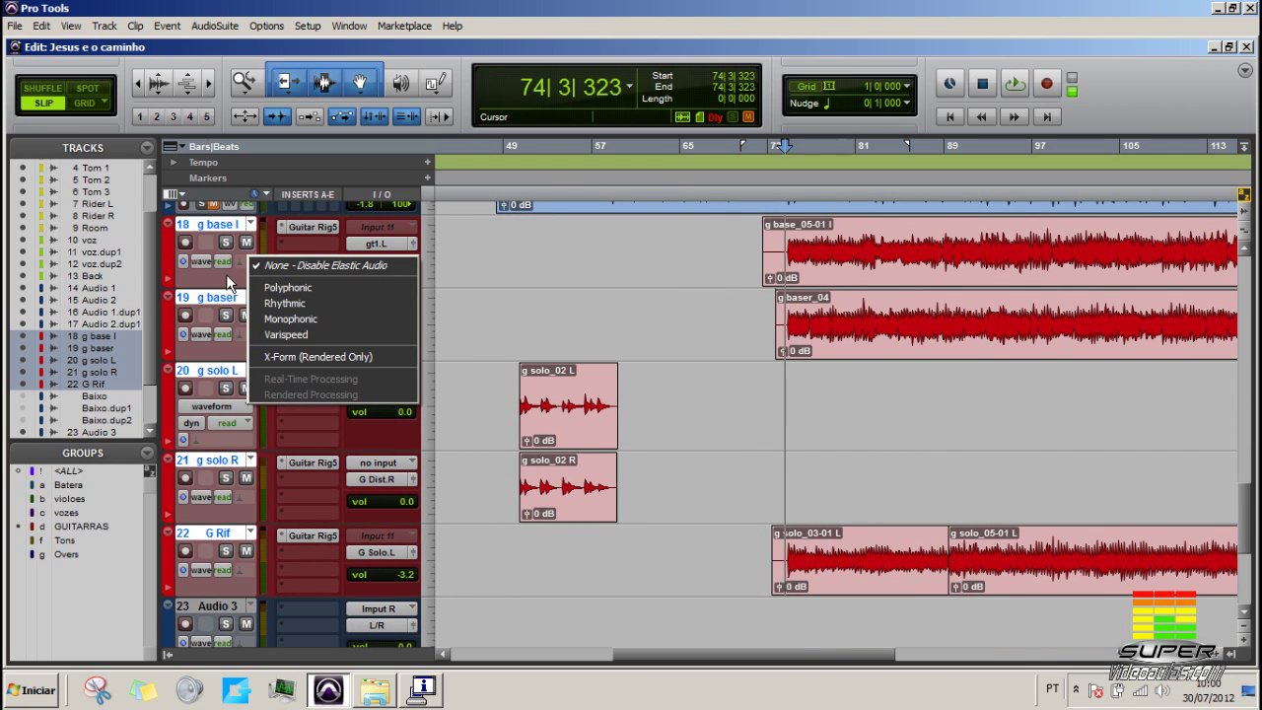
pyautogui.click(211, 616)
pyautogui.scroll(-2, 244, 612)
pyautogui.click(223, 446)
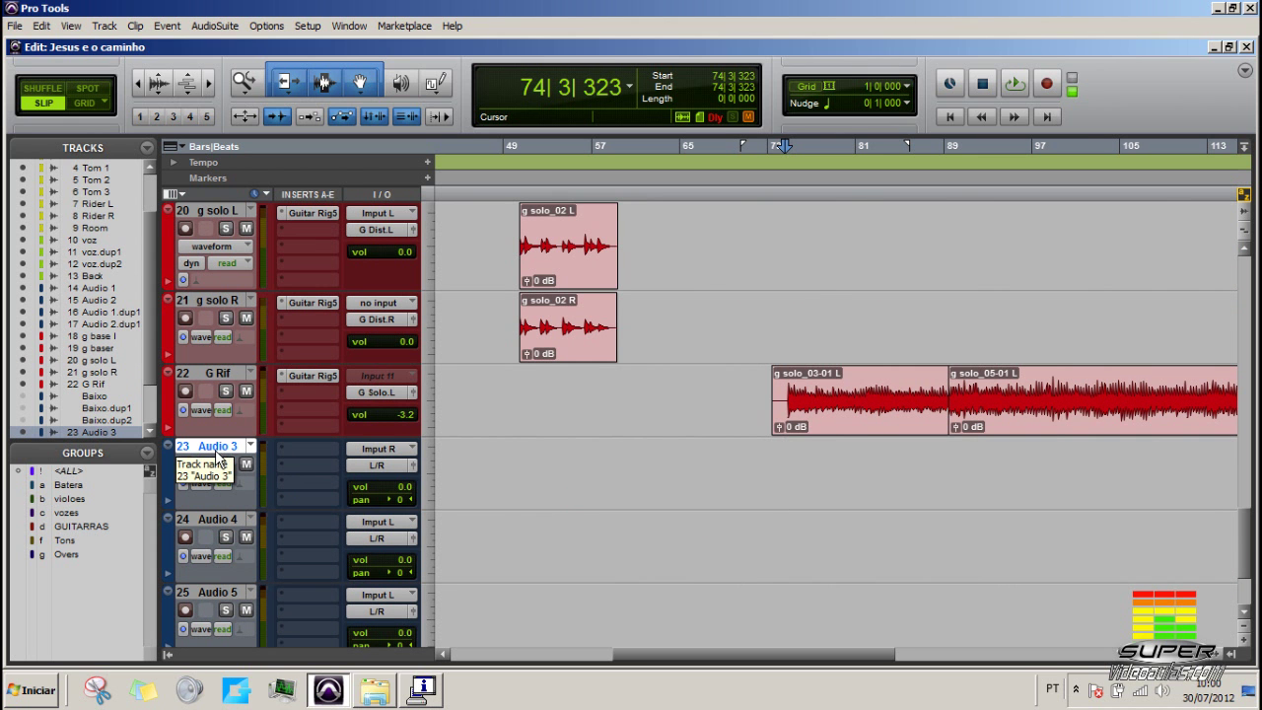
# Step: Route the output of the g base l track to Bus 32 (Mono)
pyautogui.scroll(3, 236, 449)
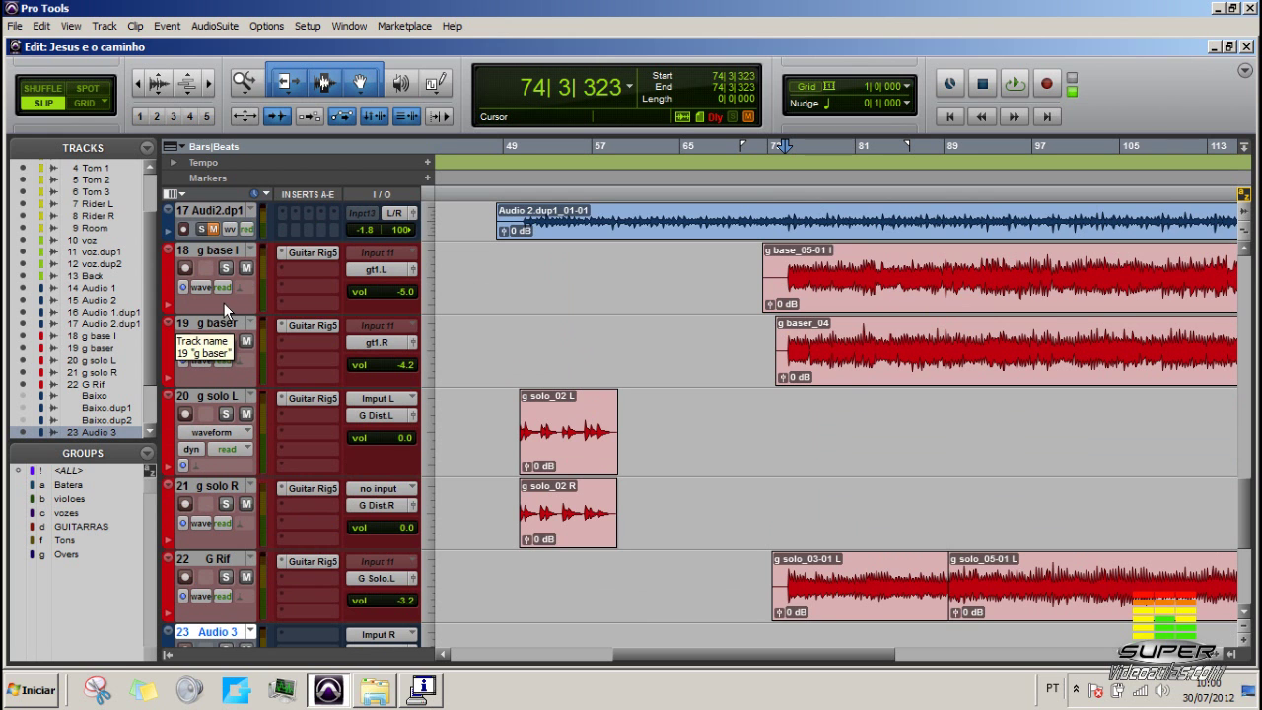
pyautogui.click(378, 267)
pyautogui.moveTo(382, 313)
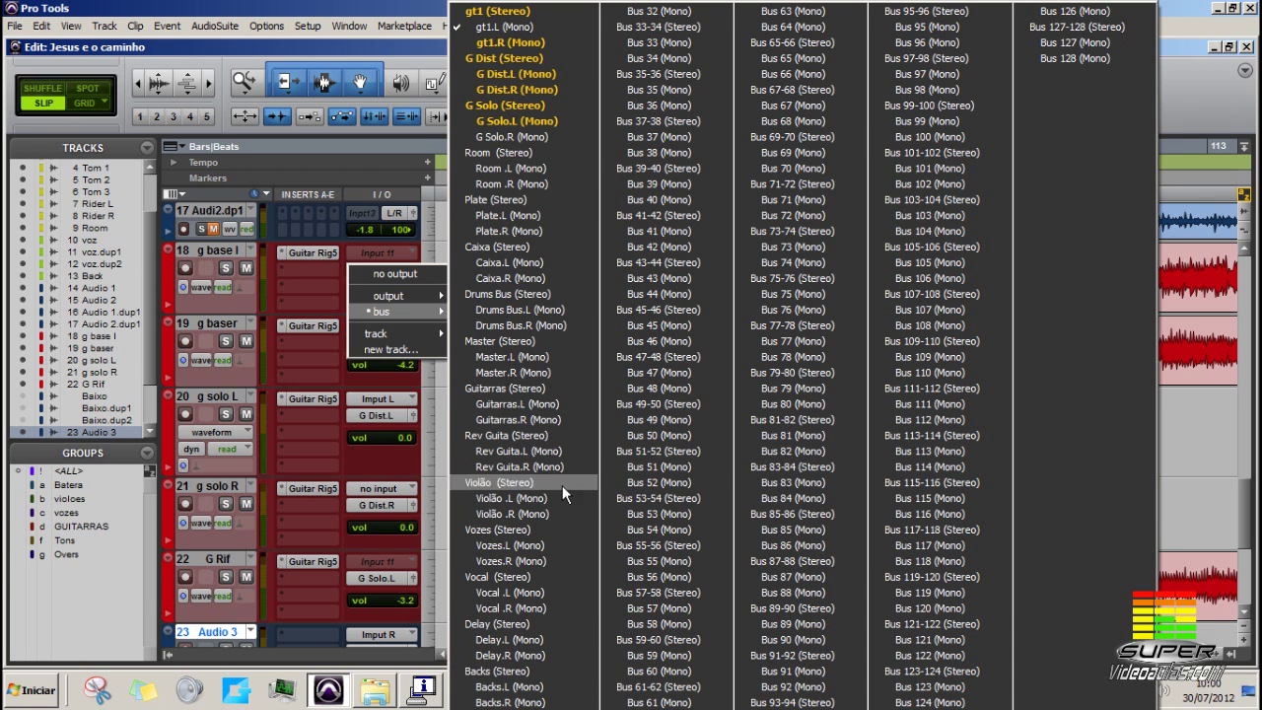
pyautogui.click(658, 13)
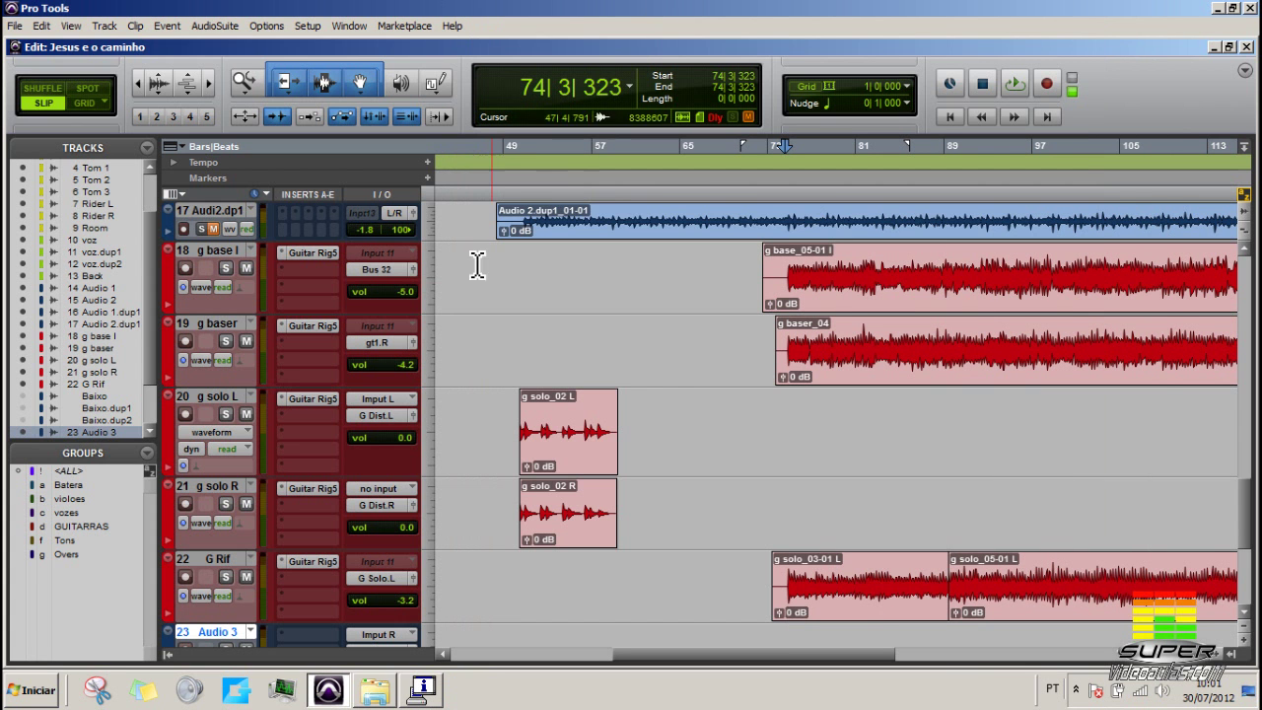
# Step: Set the input of the Audio 3 track to Bus 32 (Mono)
pyautogui.scroll(-1, 379, 283)
pyautogui.scroll(-1, 384, 375)
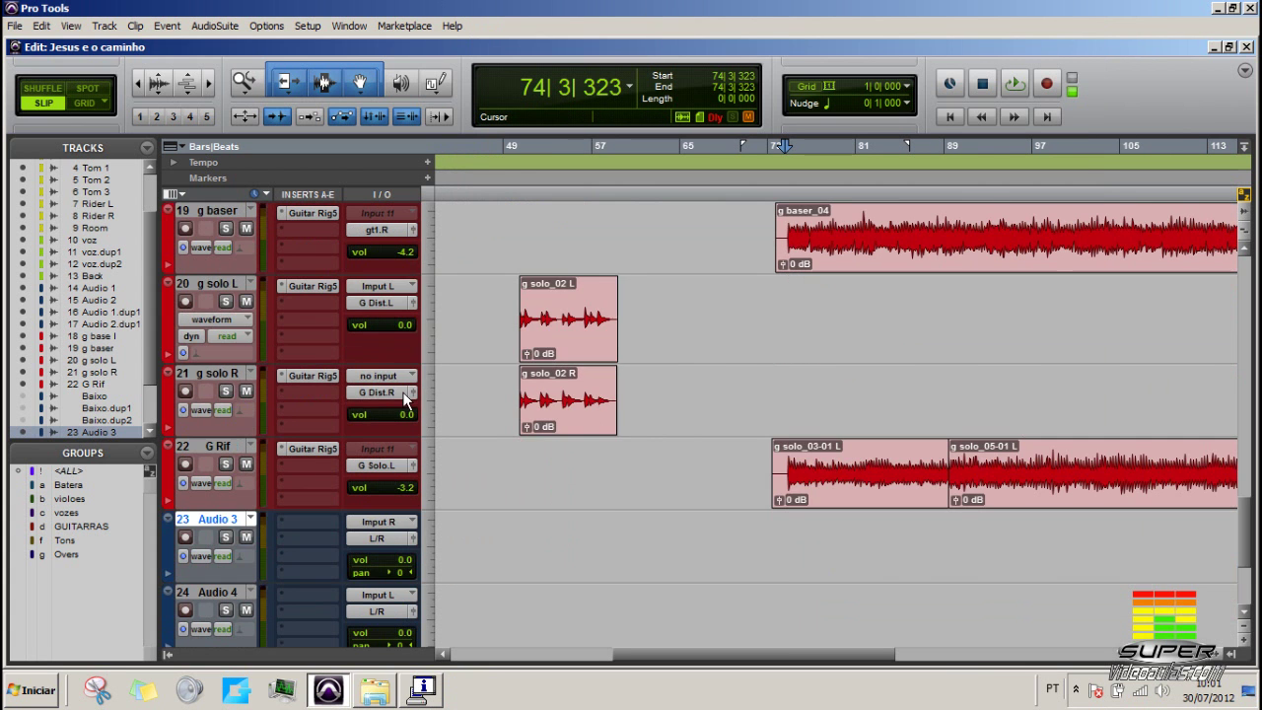
pyautogui.click(376, 520)
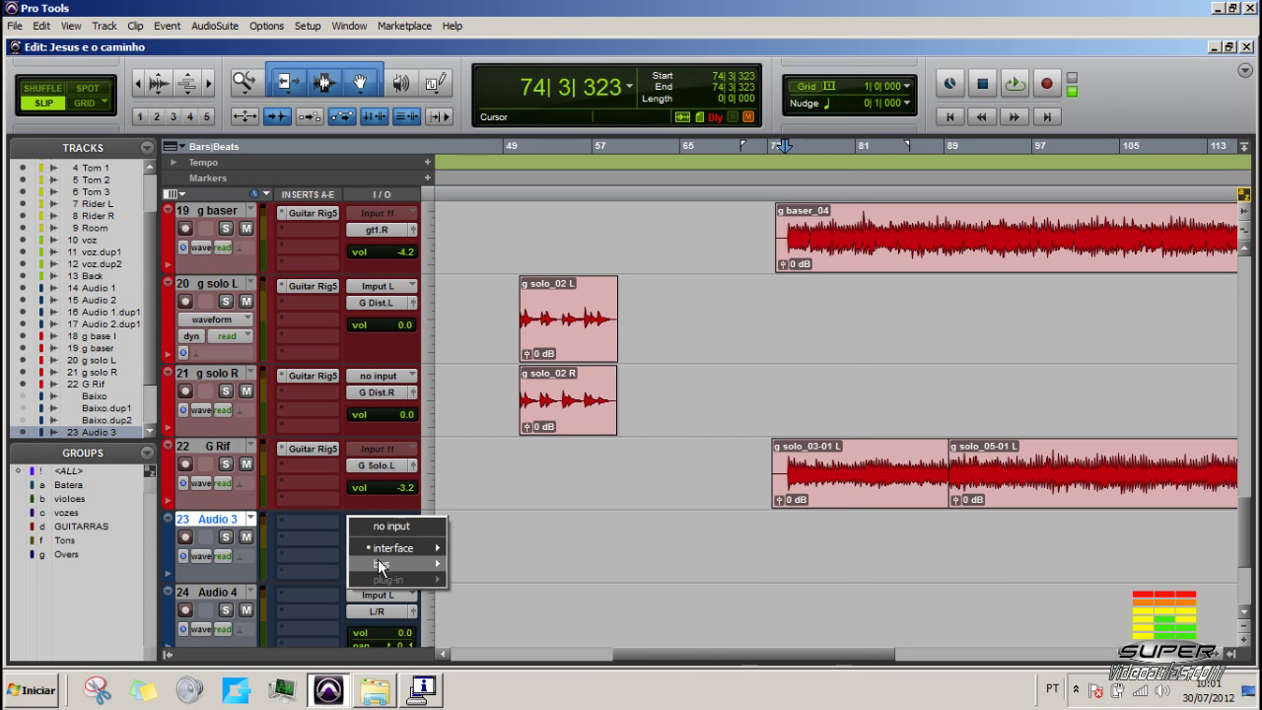
pyautogui.moveTo(377, 561)
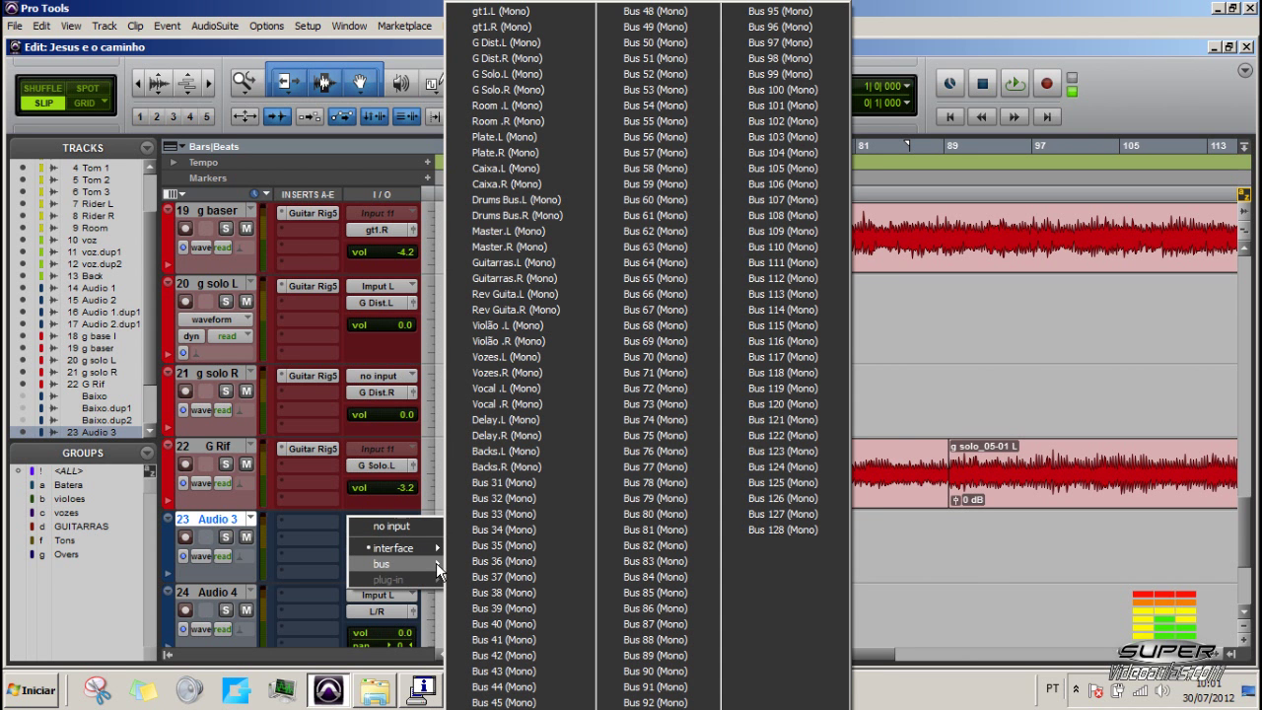
pyautogui.click(514, 497)
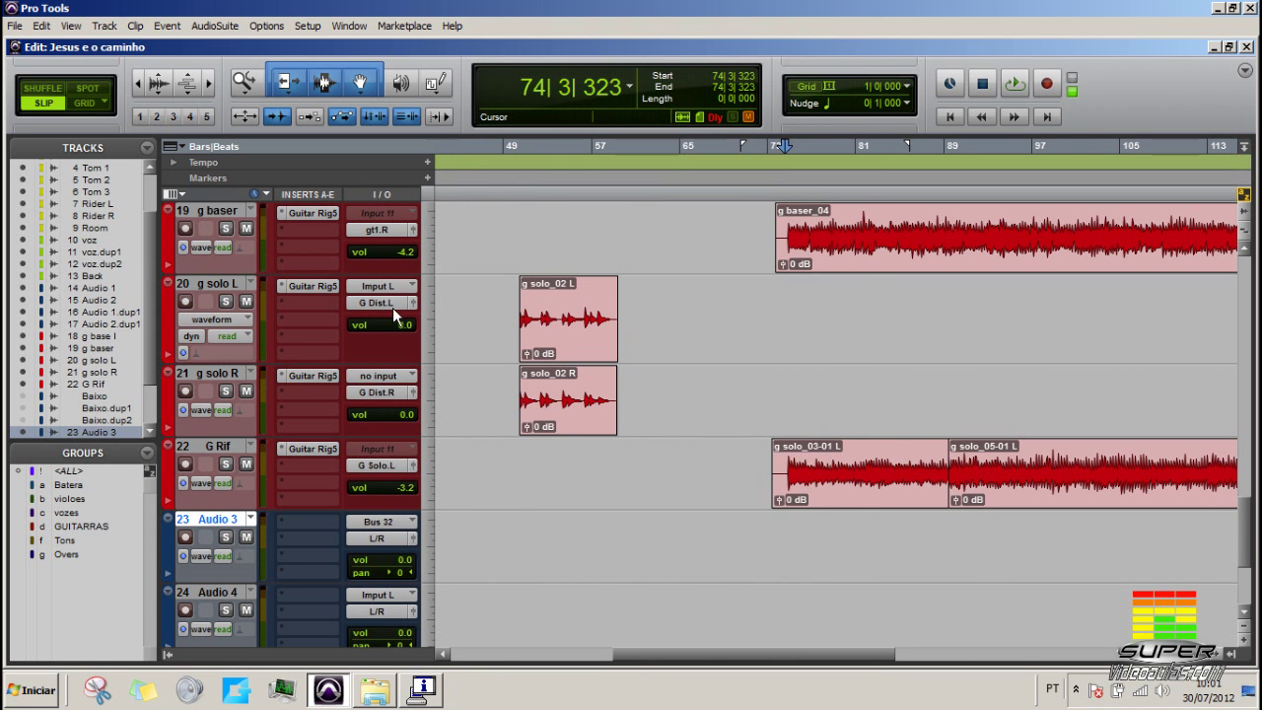
# Step: Select the guitar tracks g base l through G Rif and assign their outputs to consecutive mono buses, Bus 32 to Bus 36
pyautogui.scroll(1, 388, 251)
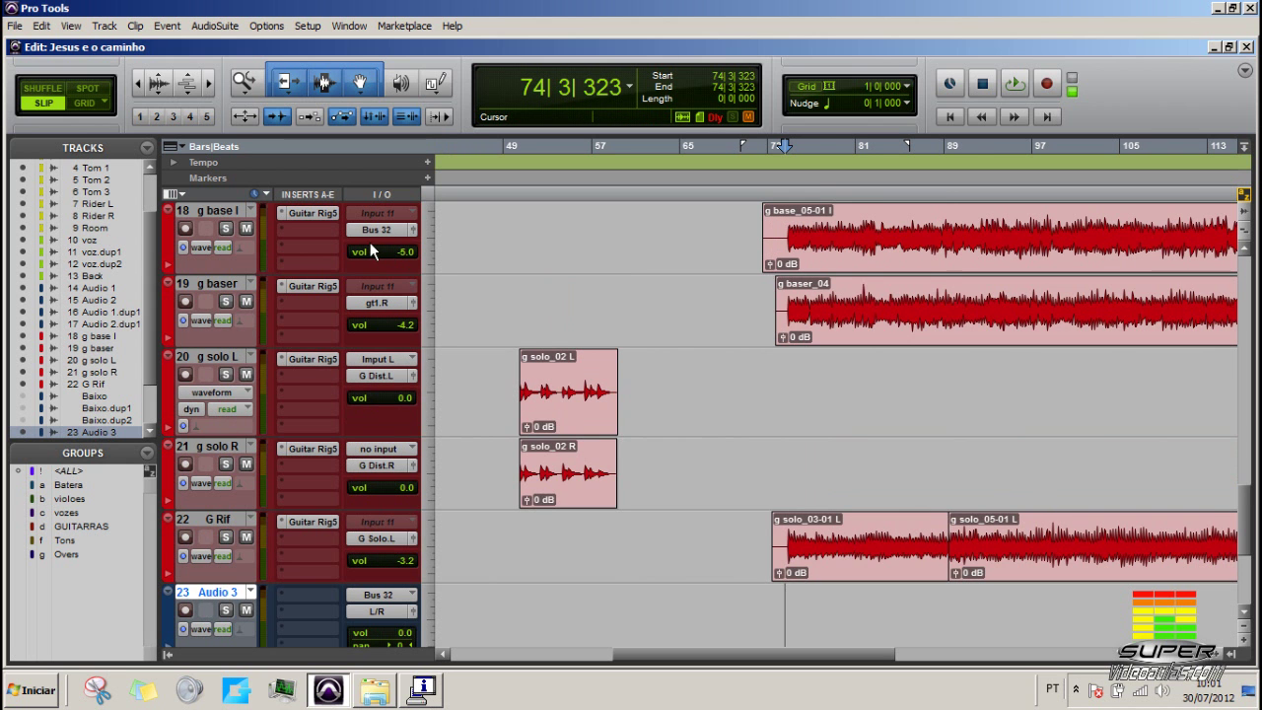
pyautogui.scroll(-3, 380, 252)
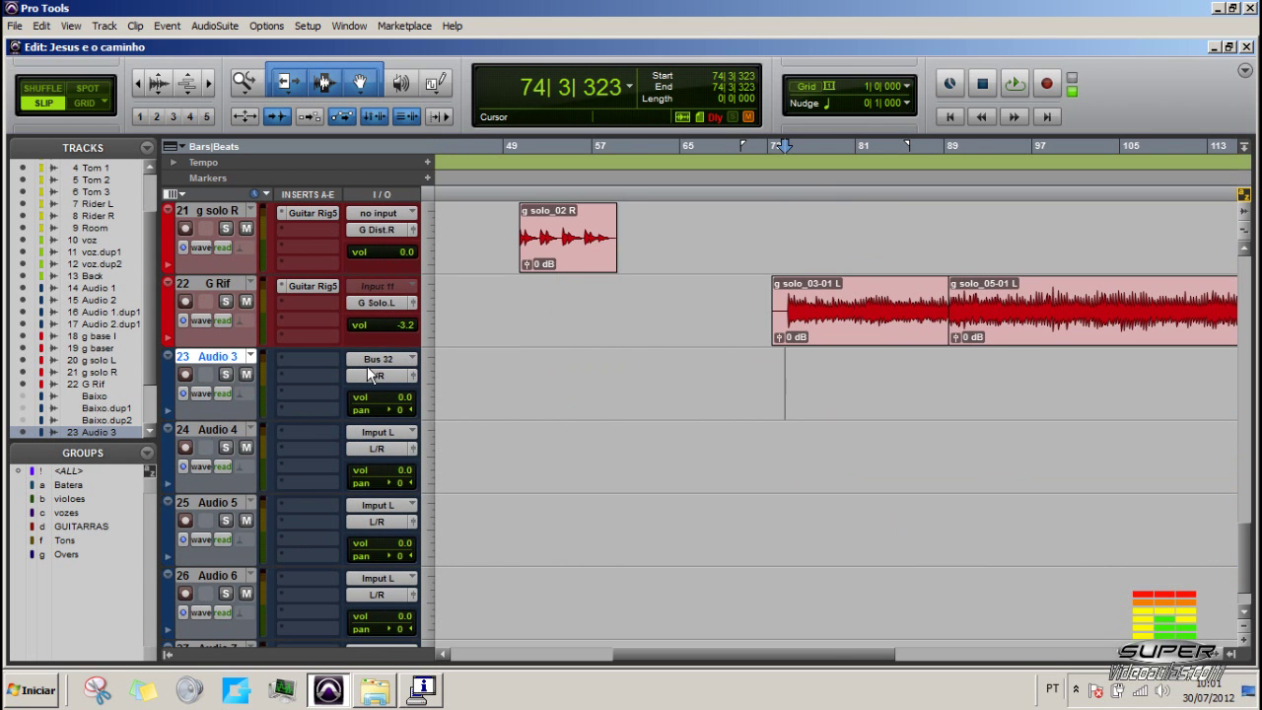
pyautogui.scroll(3, 336, 263)
pyautogui.scroll(-1, 473, 388)
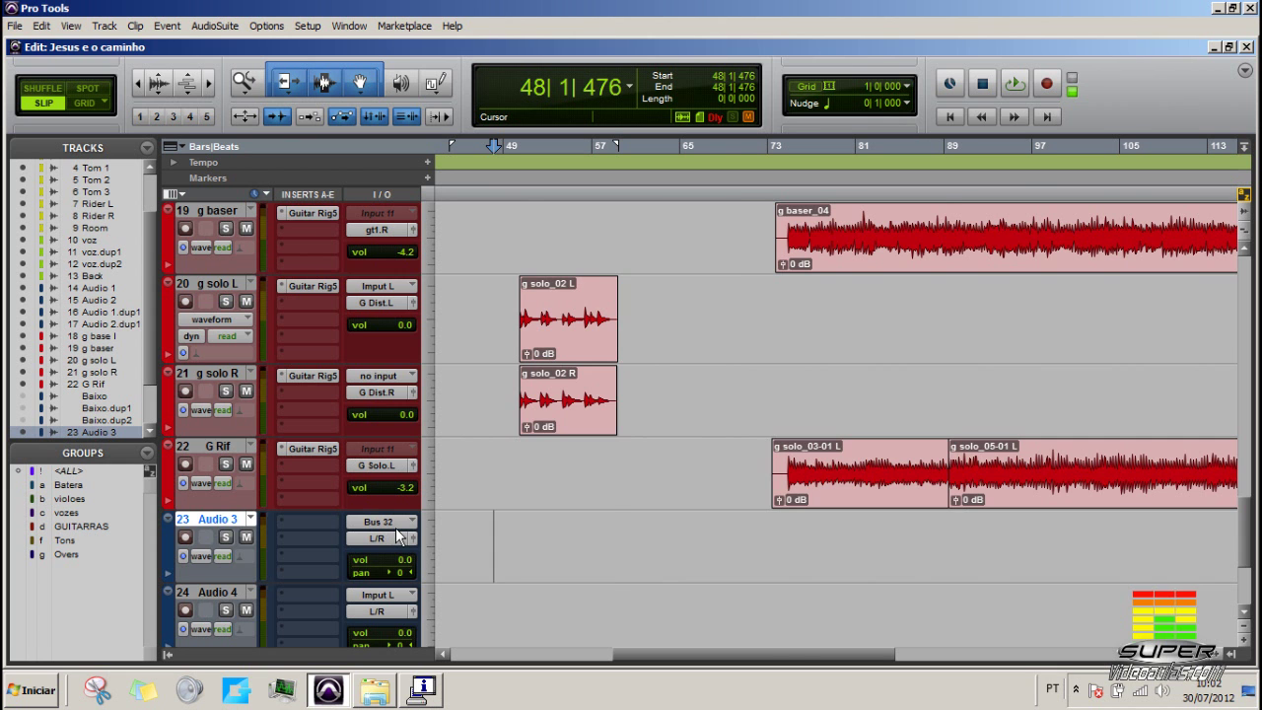
pyautogui.scroll(3, 399, 535)
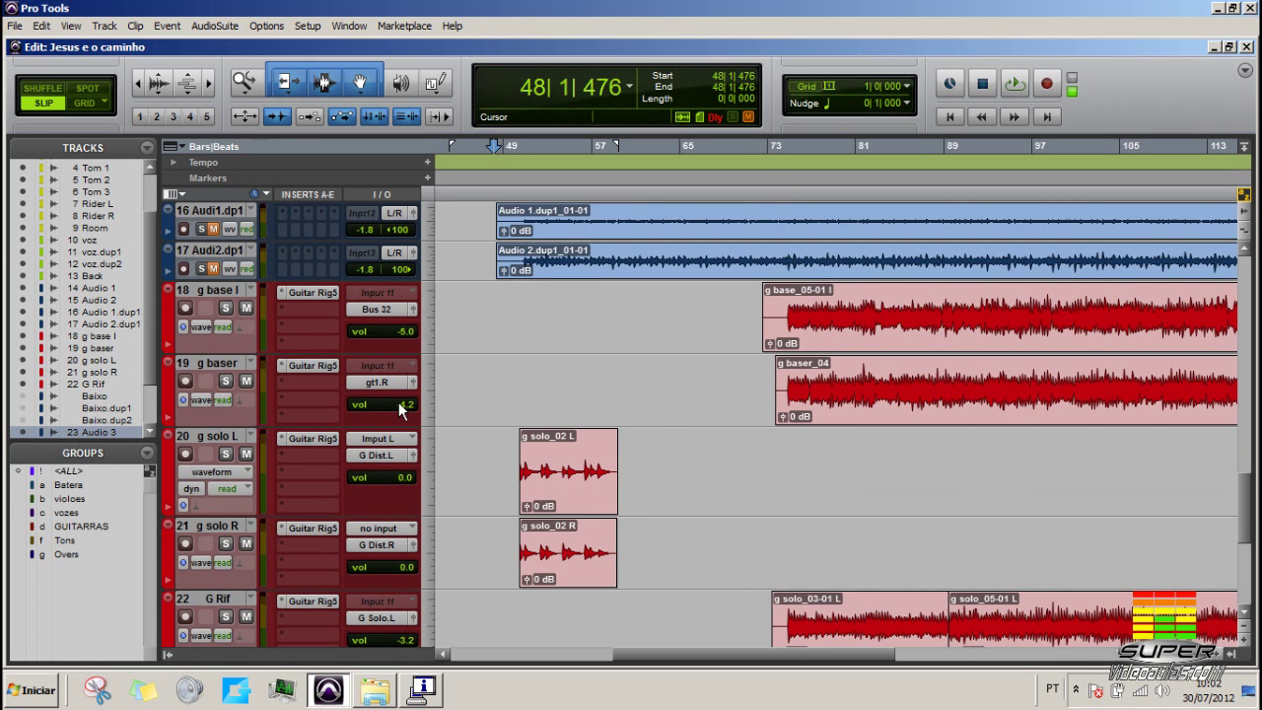
pyautogui.click(226, 289)
pyautogui.scroll(-1, 430, 480)
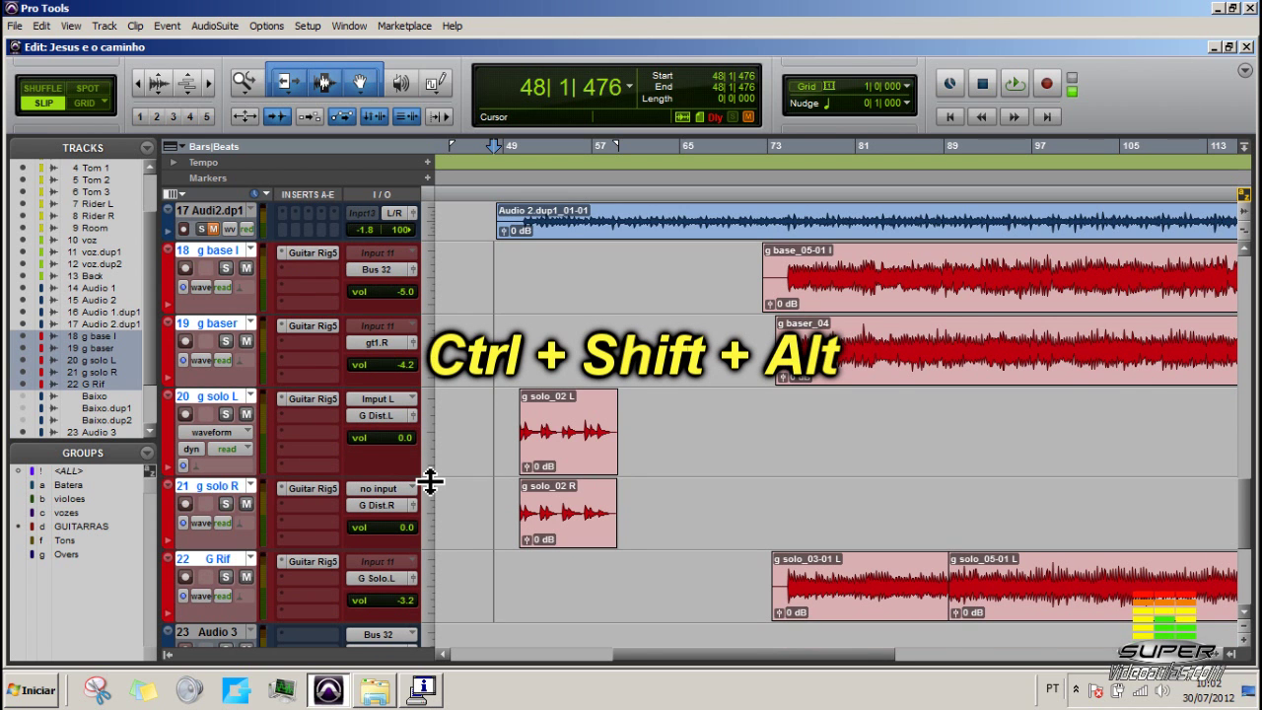
pyautogui.click(375, 268)
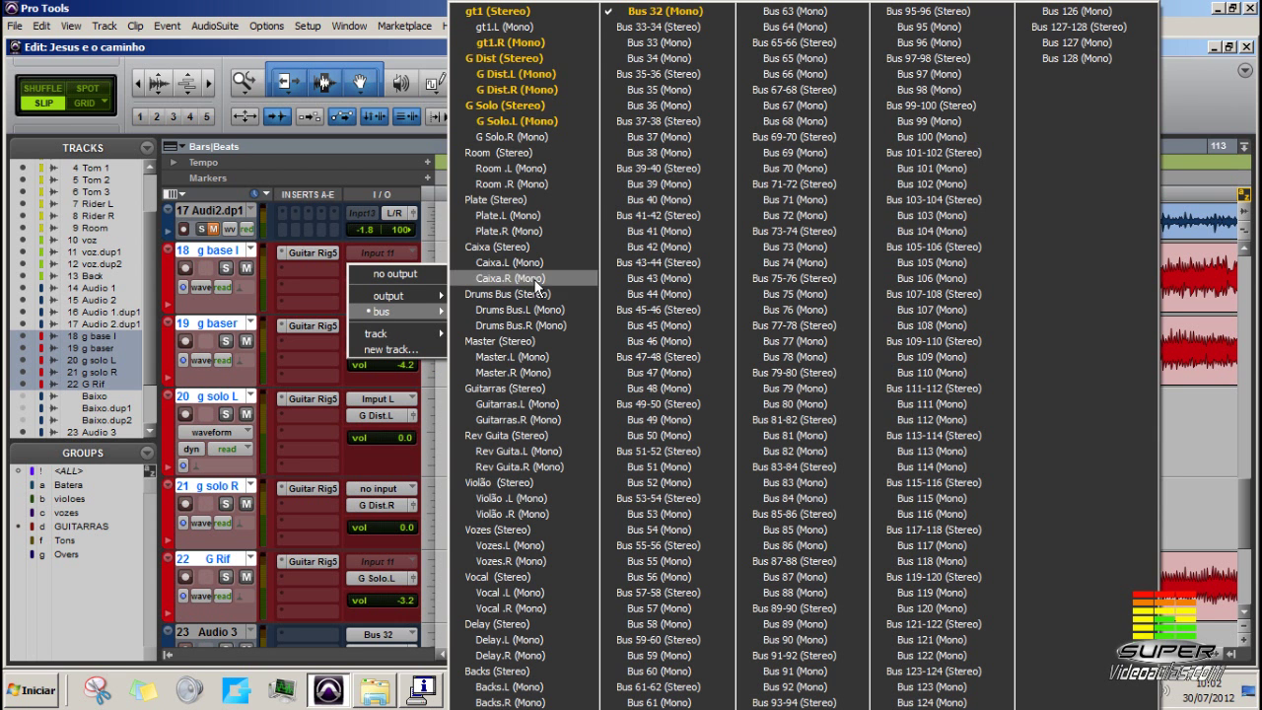
pyautogui.click(651, 16)
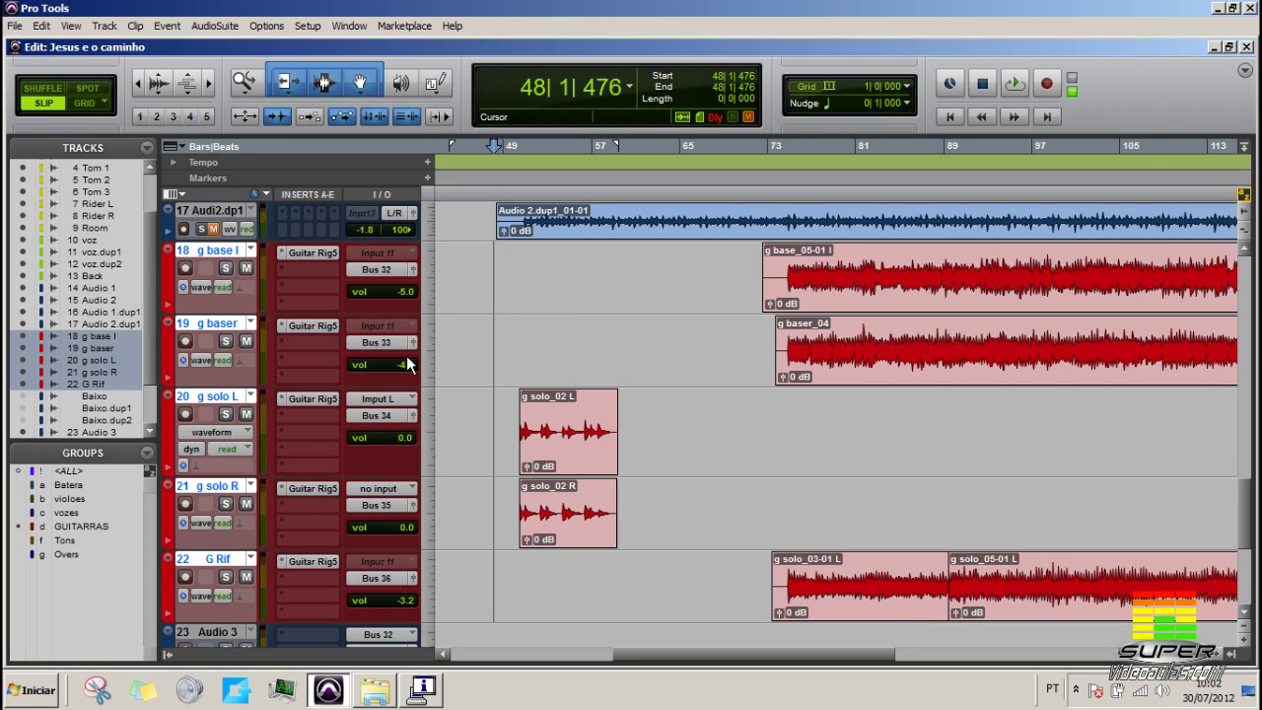
# Step: Select the tracks Audio 3 through Audio 7 and assign their inputs to consecutive mono buses, Bus 32 to Bus 36
pyautogui.scroll(-3, 389, 488)
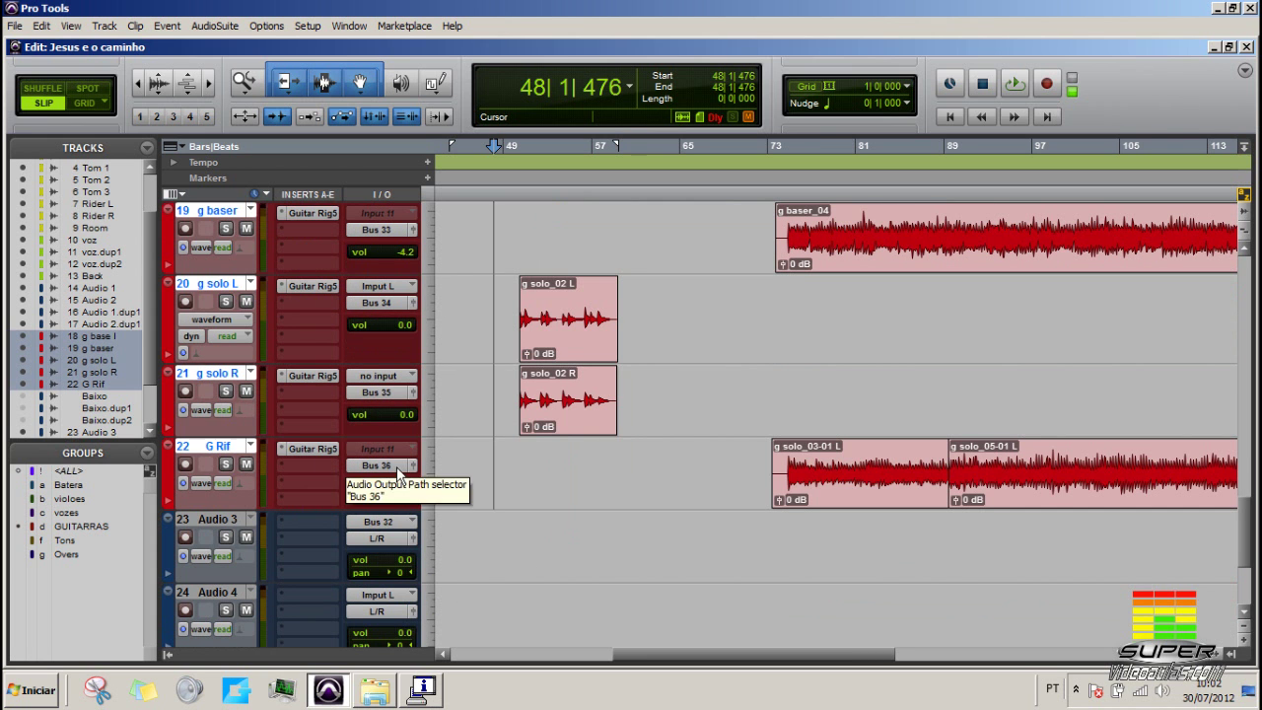
pyautogui.click(214, 522)
pyautogui.scroll(-4, 332, 498)
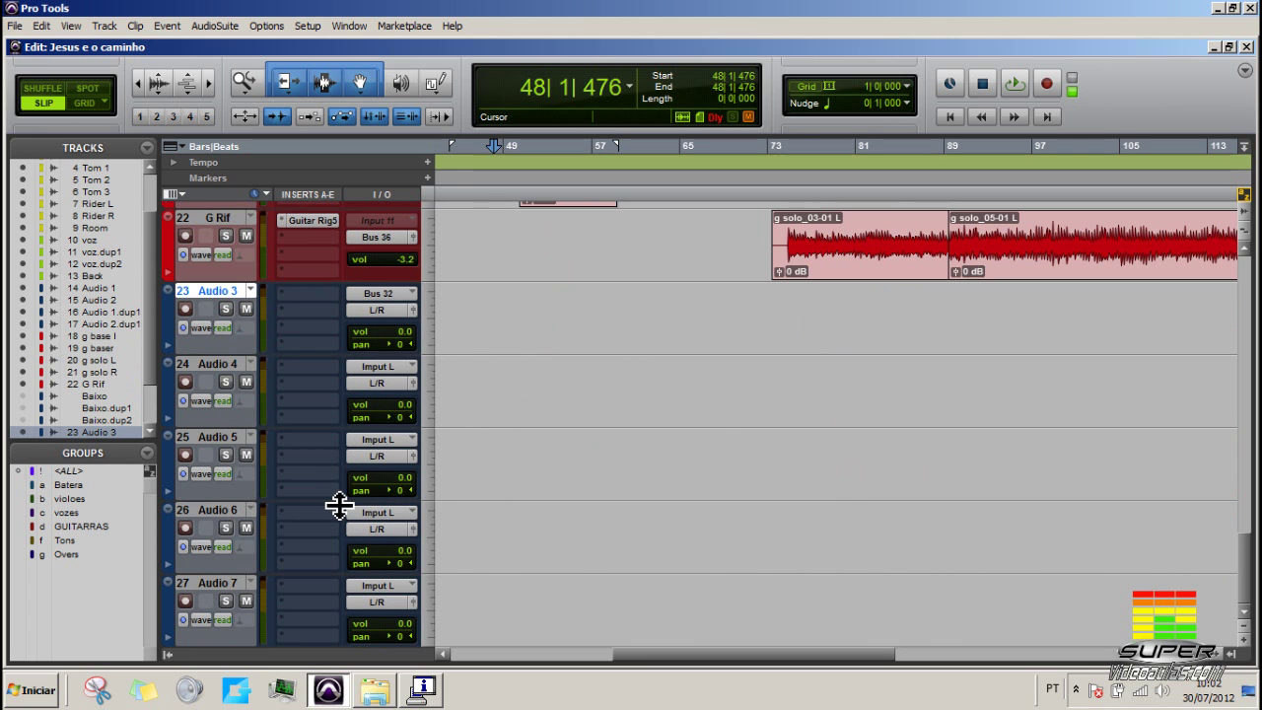
pyautogui.keyDown('shift'); pyautogui.click(214, 588); pyautogui.keyUp('shift')
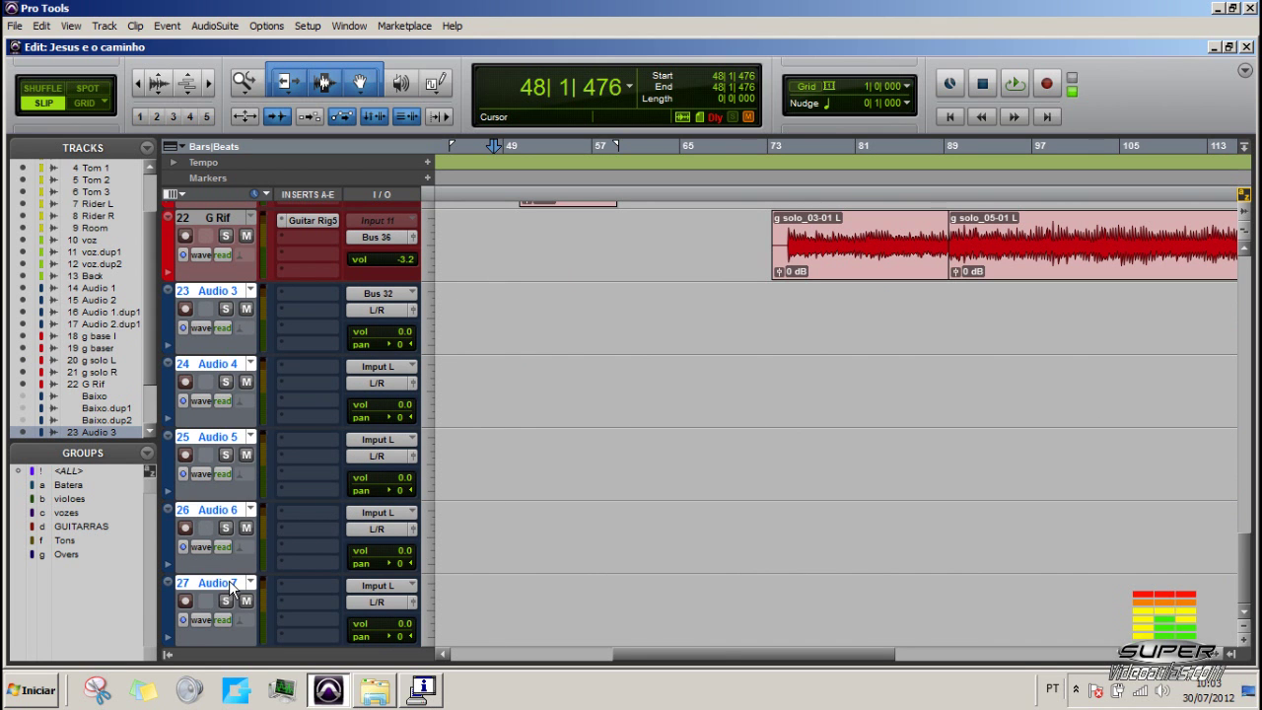
pyautogui.click(376, 295)
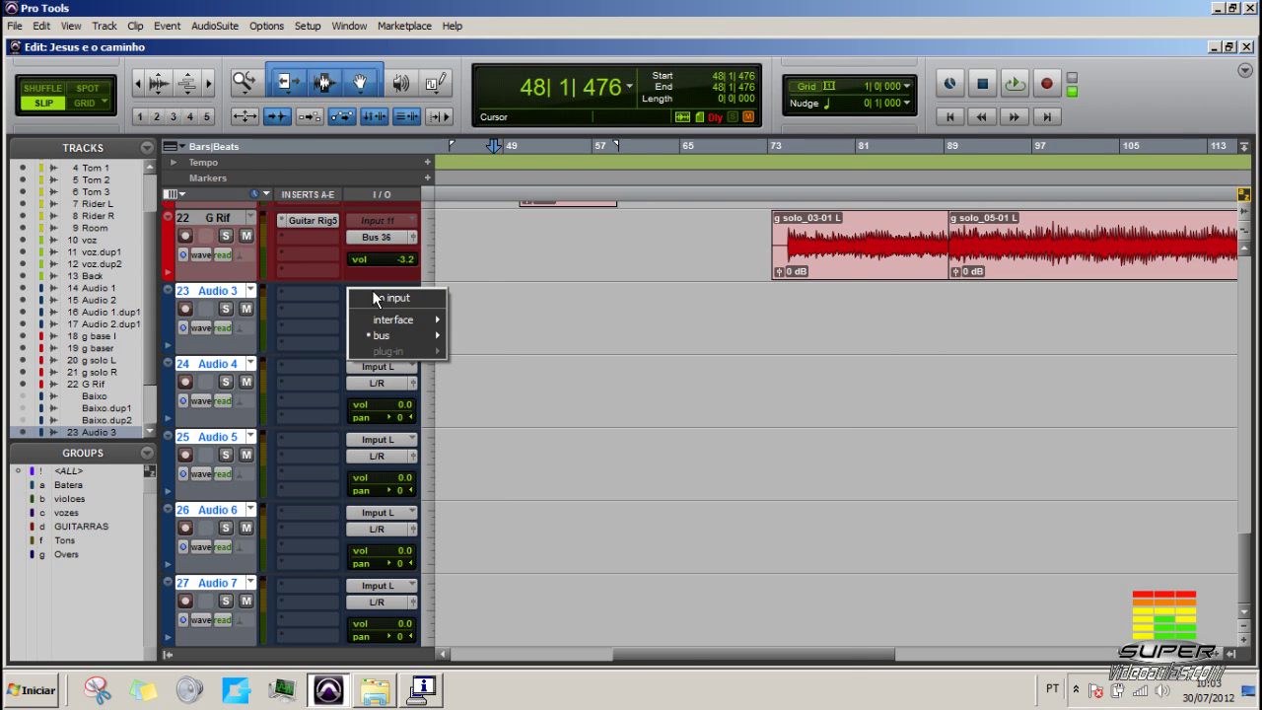
pyautogui.moveTo(379, 337)
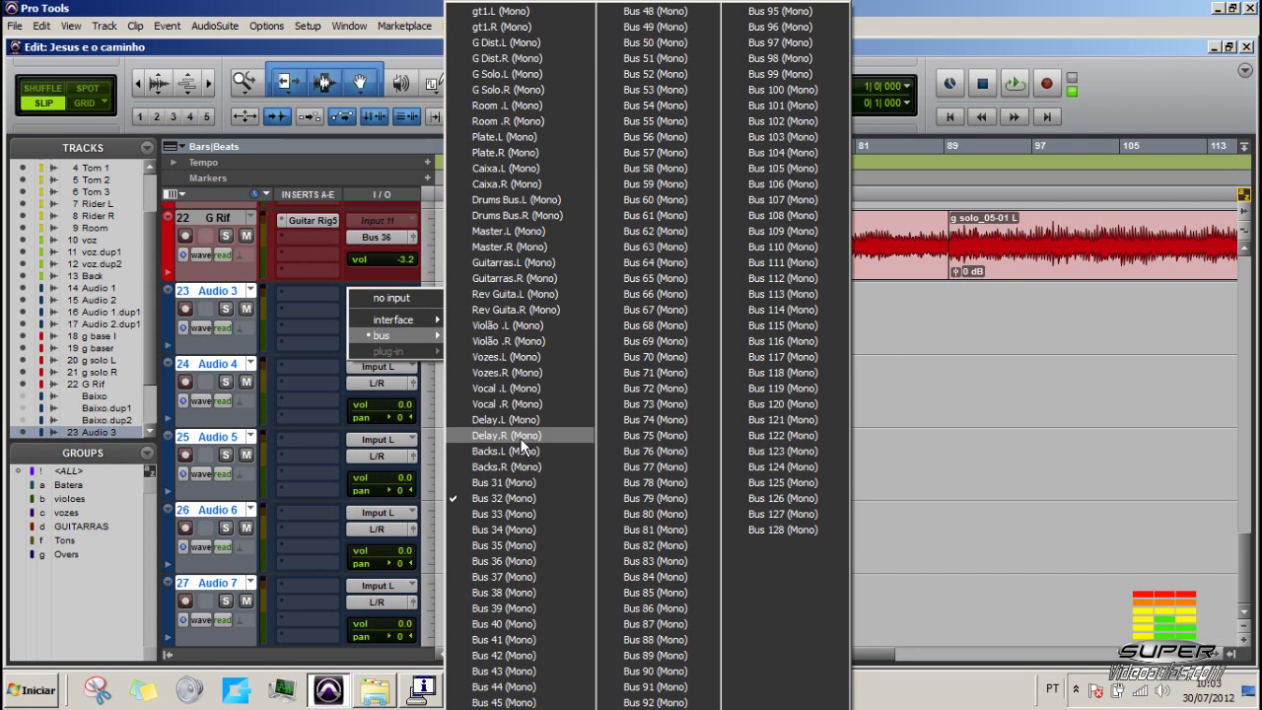
pyautogui.keyDown('ctrl'); pyautogui.keyDown('alt'); pyautogui.click(522, 499); pyautogui.keyUp('alt'); pyautogui.keyUp('ctrl')
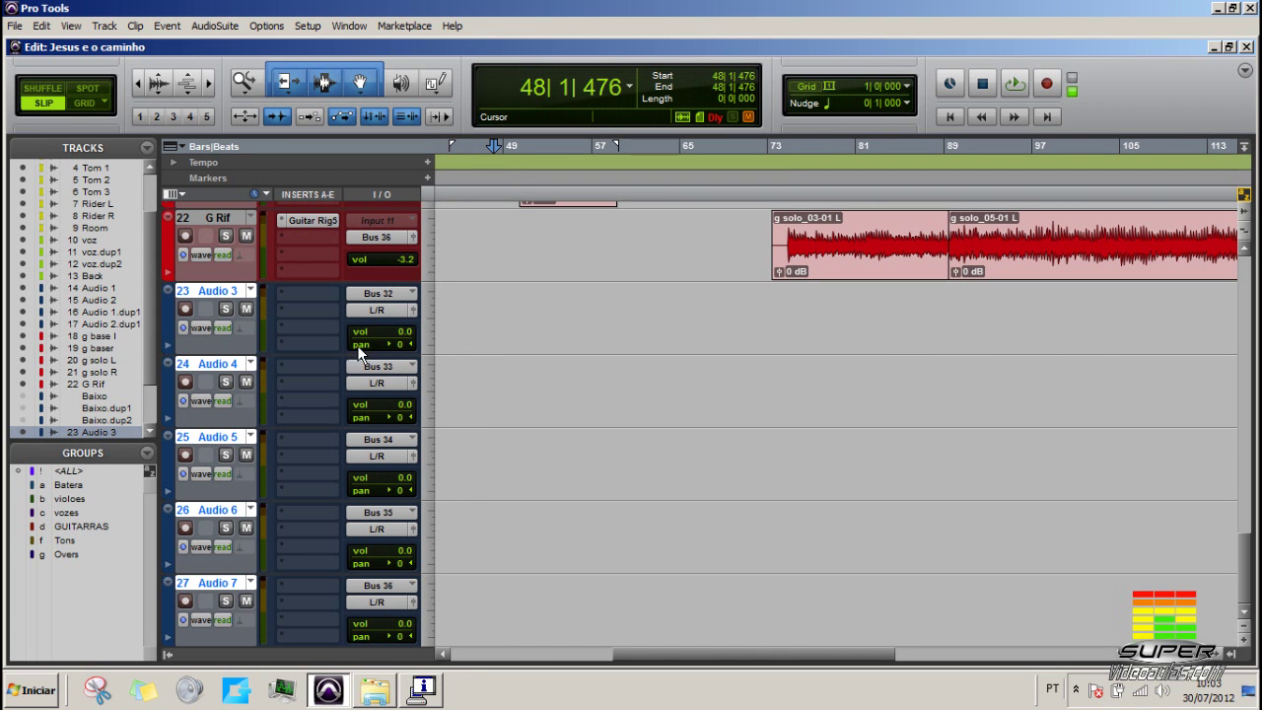
pyautogui.scroll(3, 451, 526)
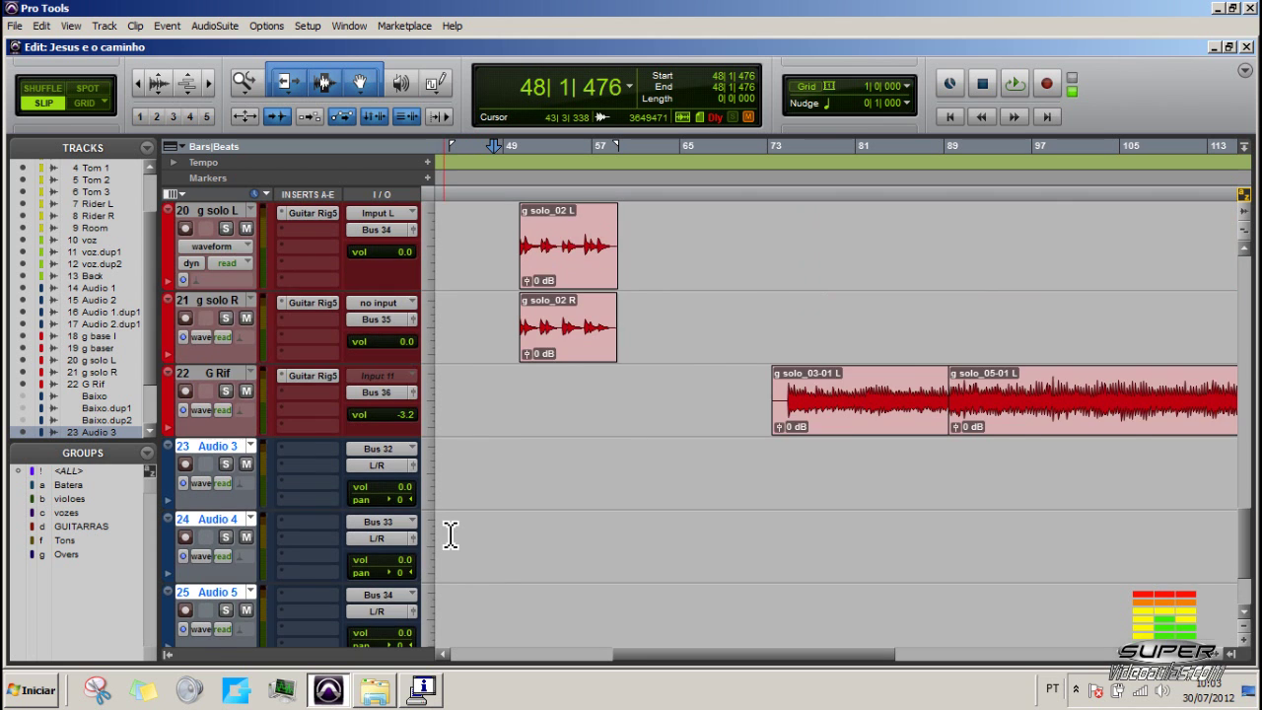
pyautogui.scroll(-3, 451, 526)
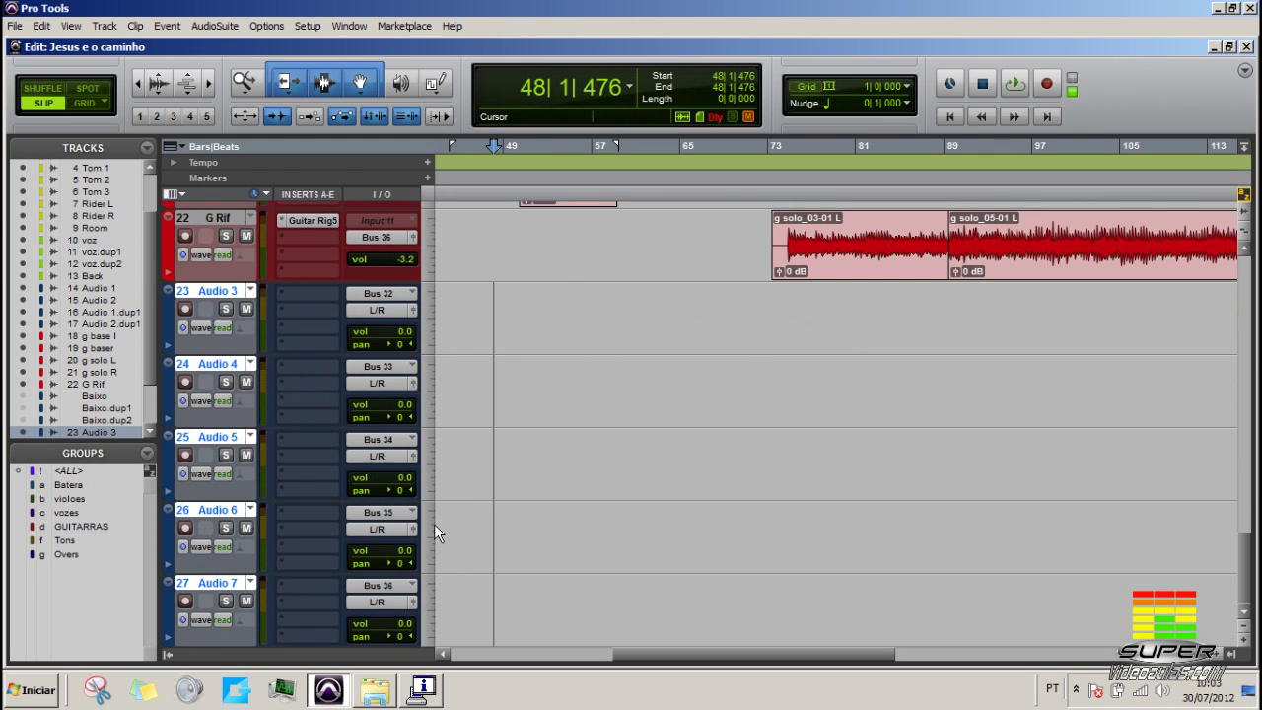
# Step: Record-enable the new tracks Audio 3 through Audio 7
pyautogui.keyDown('alt'); pyautogui.click(185, 312); pyautogui.keyUp('alt')
pyautogui.click(622, 265)
pyautogui.scroll(3, 617, 448)
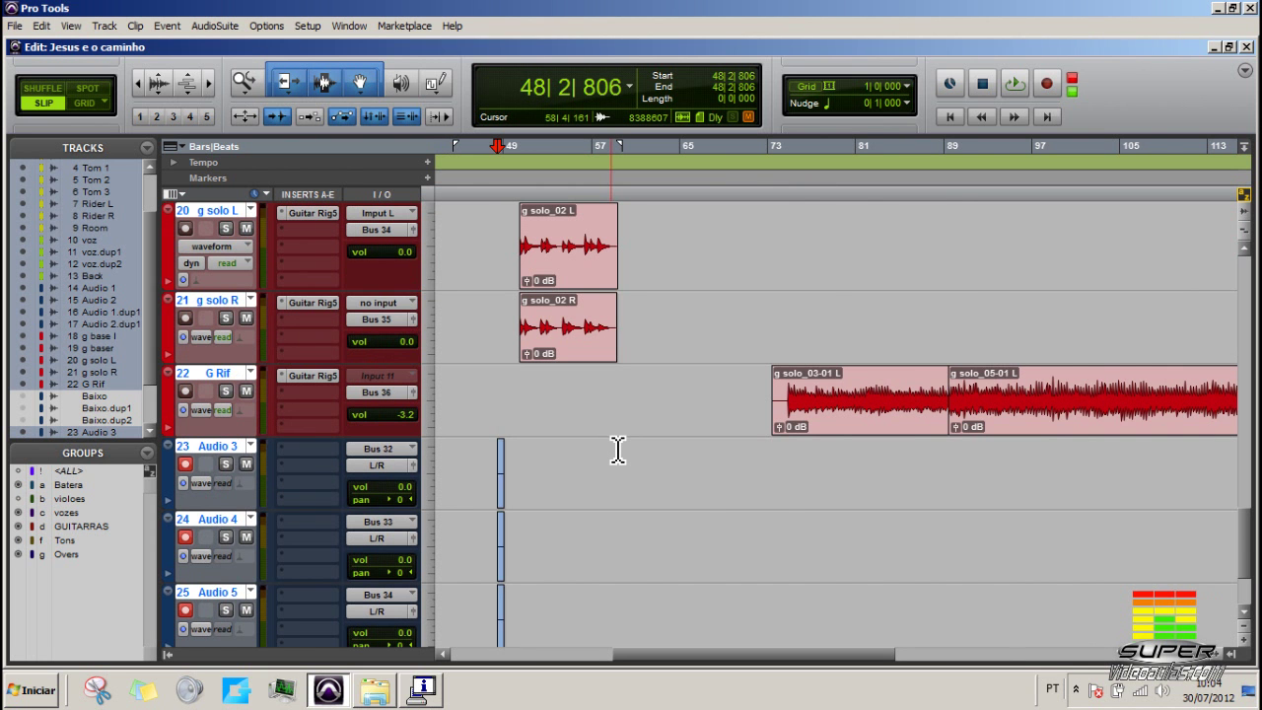
# Step: Solo the guitar tracks g base l, g baser, g solo L, g solo R and G Rif one by one
pyautogui.scroll(5, 617, 448)
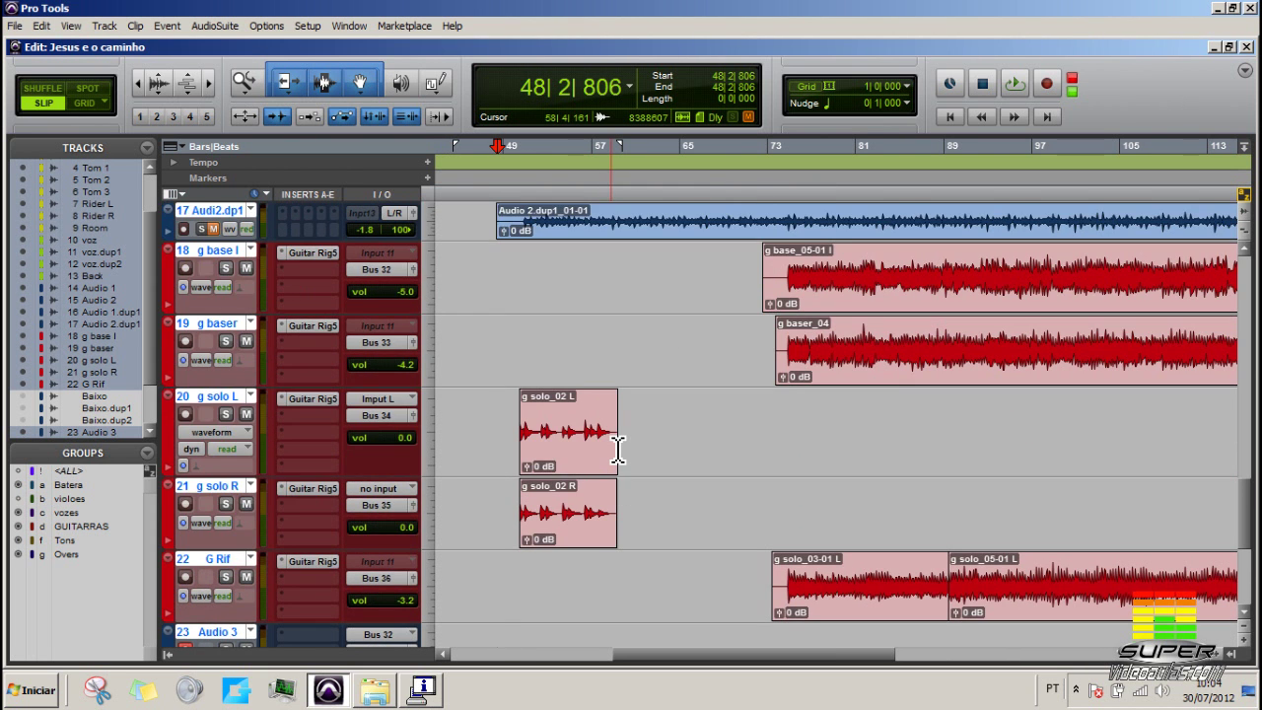
pyautogui.scroll(-1, 235, 305)
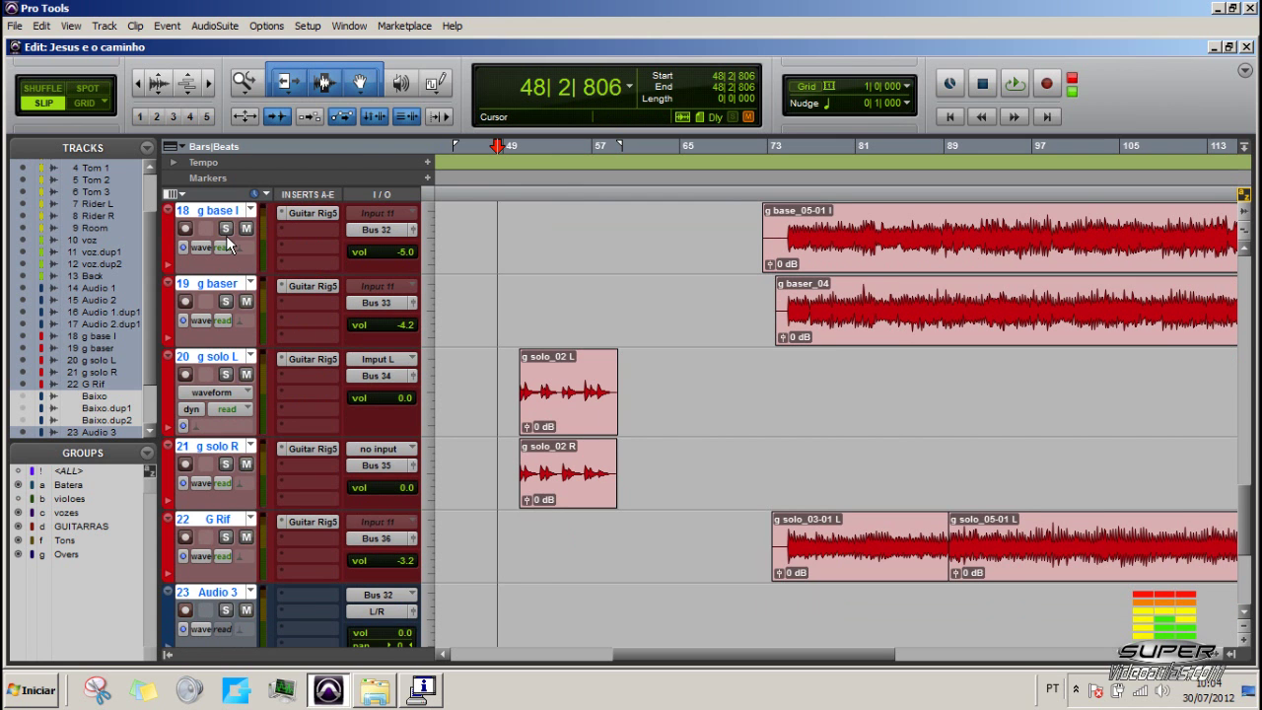
pyautogui.click(226, 229)
pyautogui.click(226, 300)
pyautogui.click(226, 374)
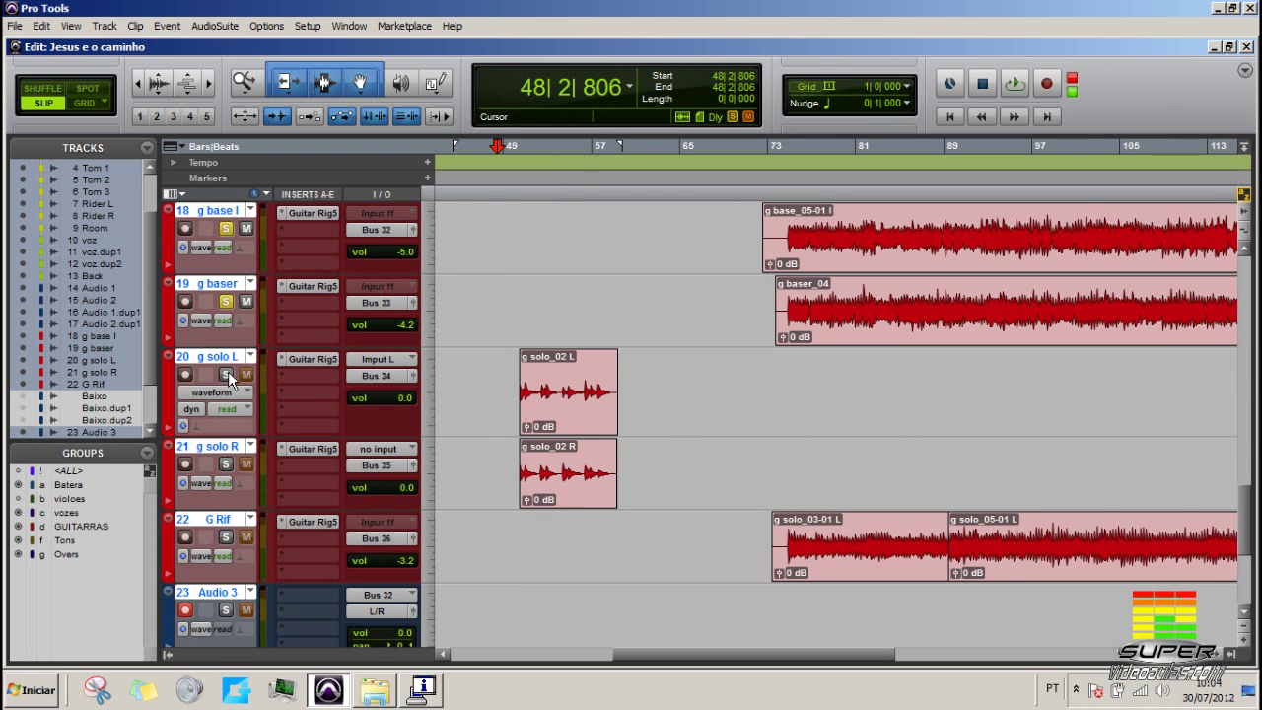
pyautogui.click(226, 463)
pyautogui.click(225, 536)
pyautogui.scroll(-3, 237, 533)
# Step: Solo all selected guitar tracks and new audio tracks in a single operation
pyautogui.scroll(5, 234, 424)
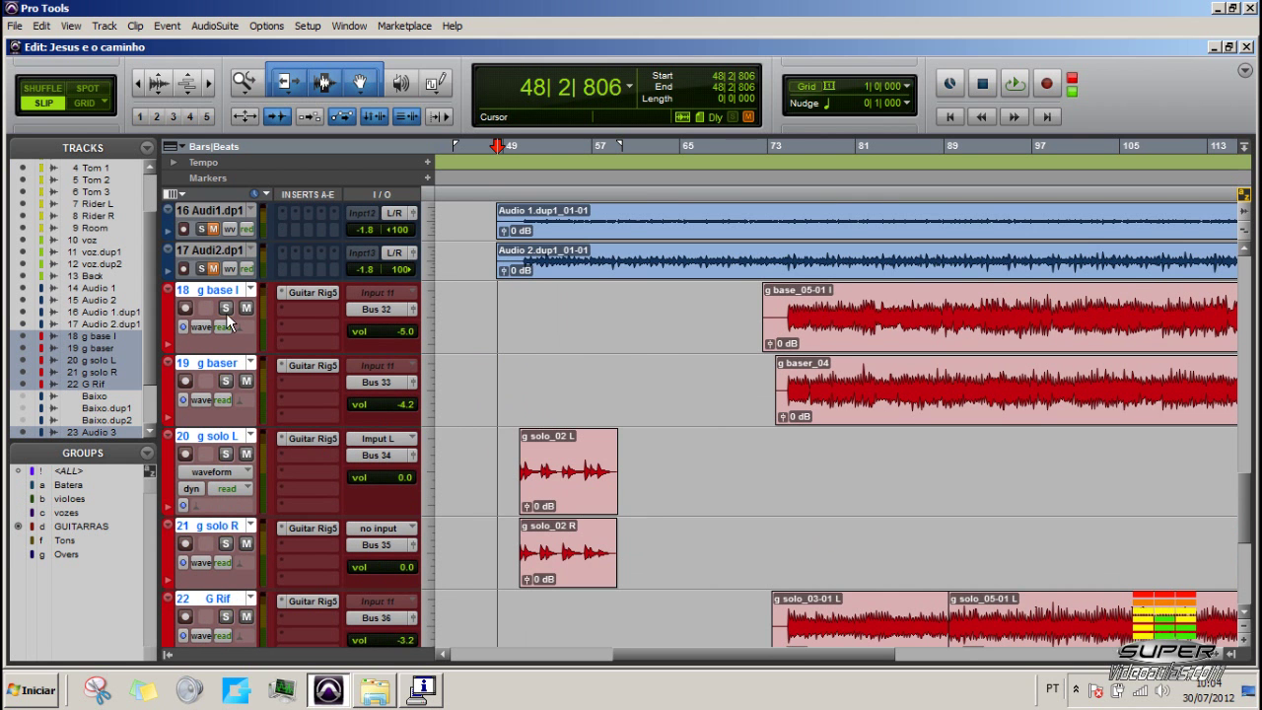
pyautogui.scroll(-6, 286, 355)
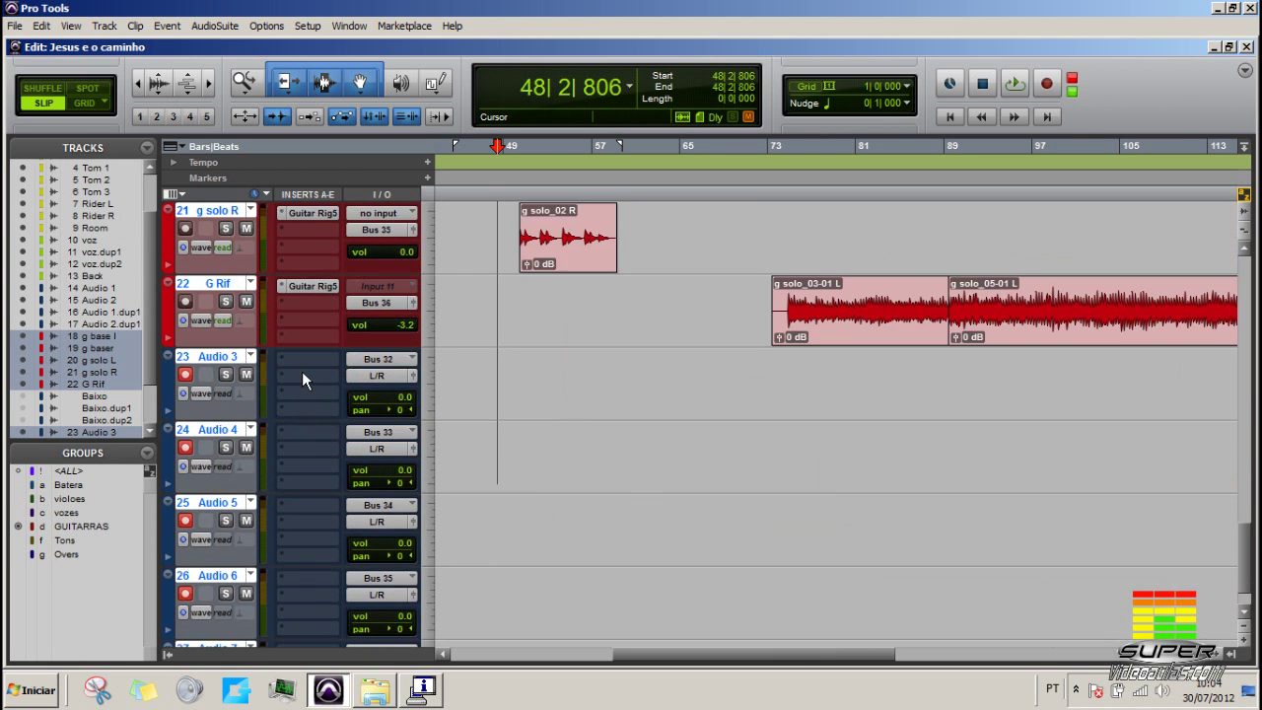
pyautogui.scroll(2, 309, 387)
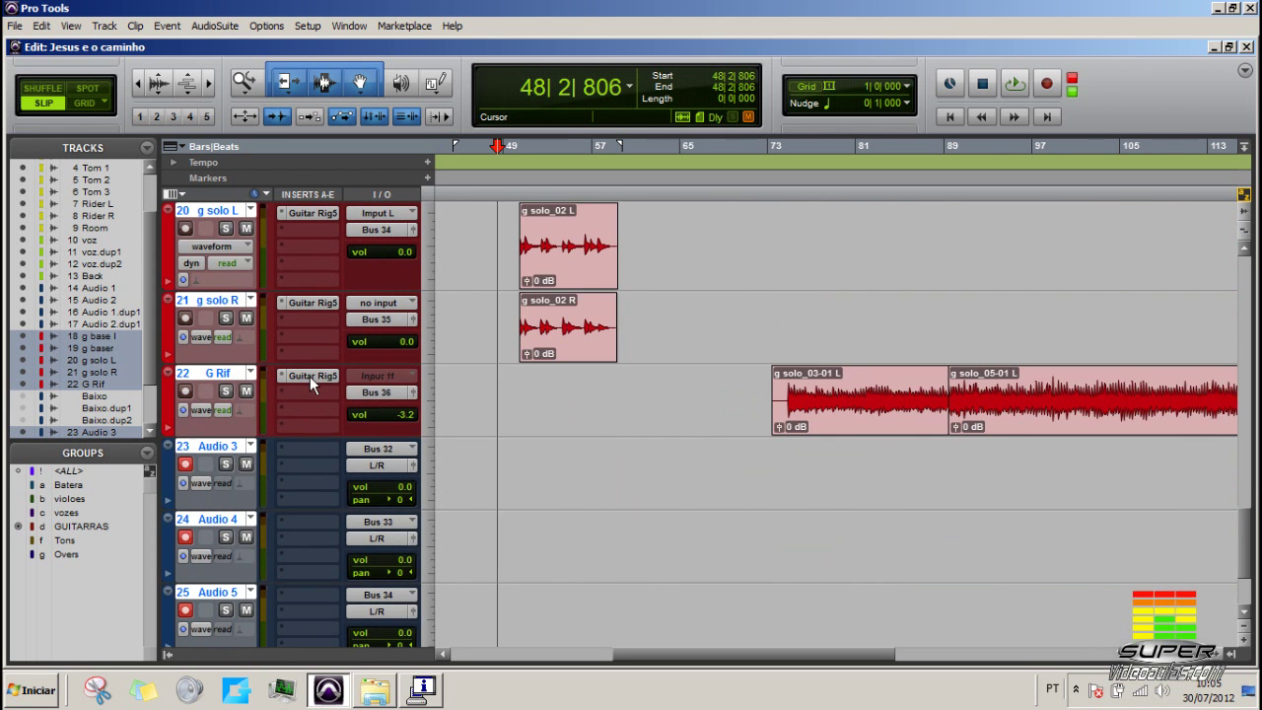
pyautogui.scroll(2, 309, 384)
pyautogui.scroll(3, 311, 388)
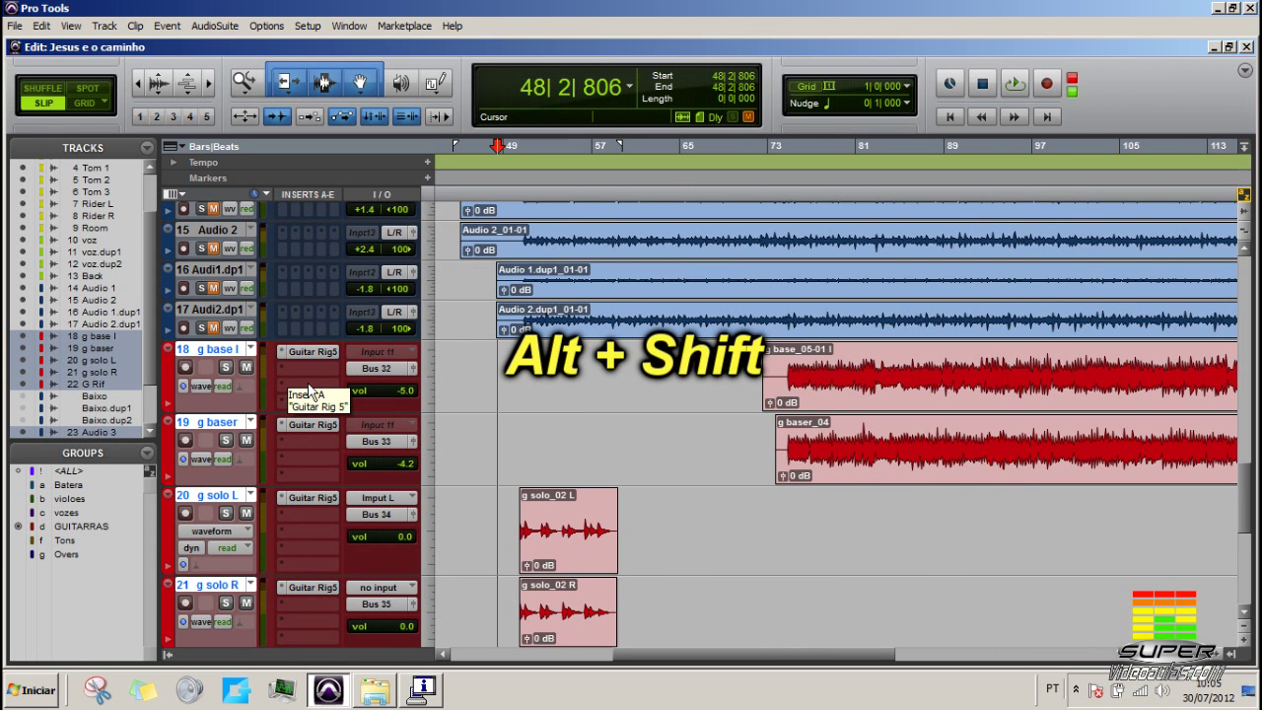
pyautogui.keyDown('alt'); pyautogui.keyDown('shift'); pyautogui.click(226, 367); pyautogui.keyUp('shift'); pyautogui.keyUp('alt')
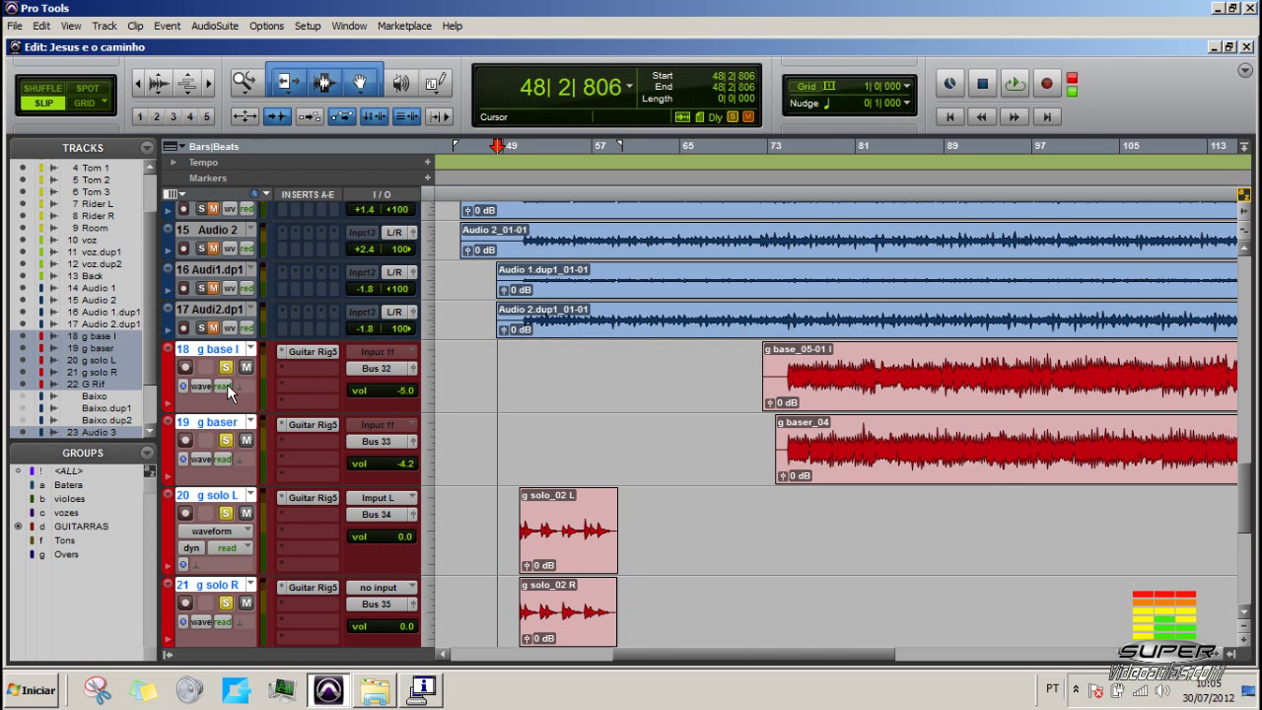
pyautogui.scroll(-1, 265, 463)
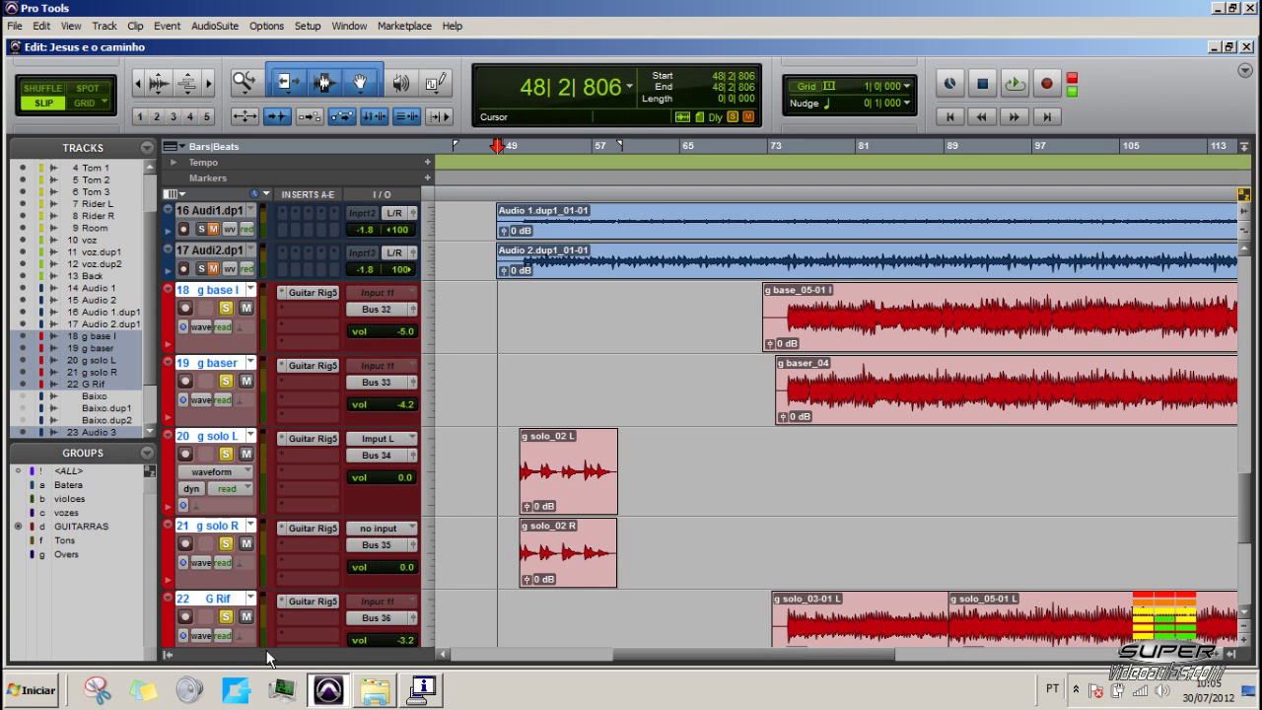
pyautogui.scroll(-1, 567, 525)
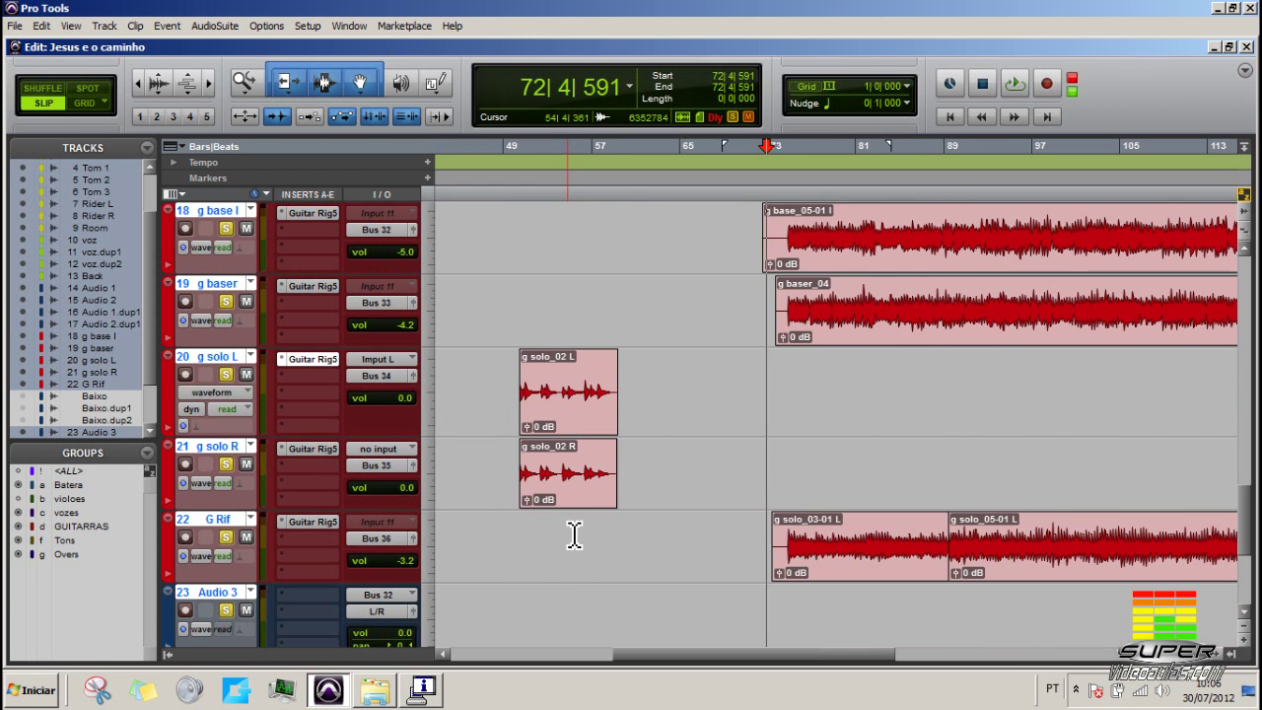
# Step: In the Mix window, reset the volume faders of g base l, g baser and G Rif to 0.0 dB
pyautogui.hotkey('ctrl', '=')
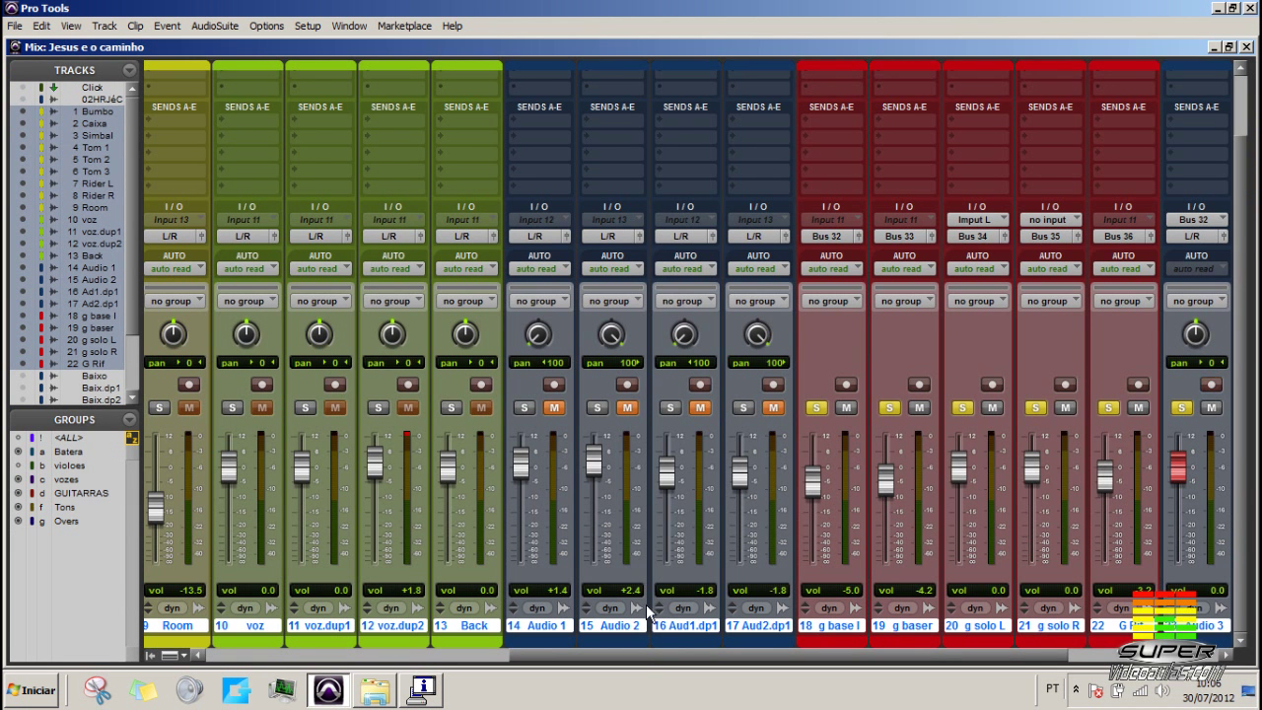
pyautogui.click(646, 654)
pyautogui.moveTo(646, 654); pyautogui.dragTo(740, 671)
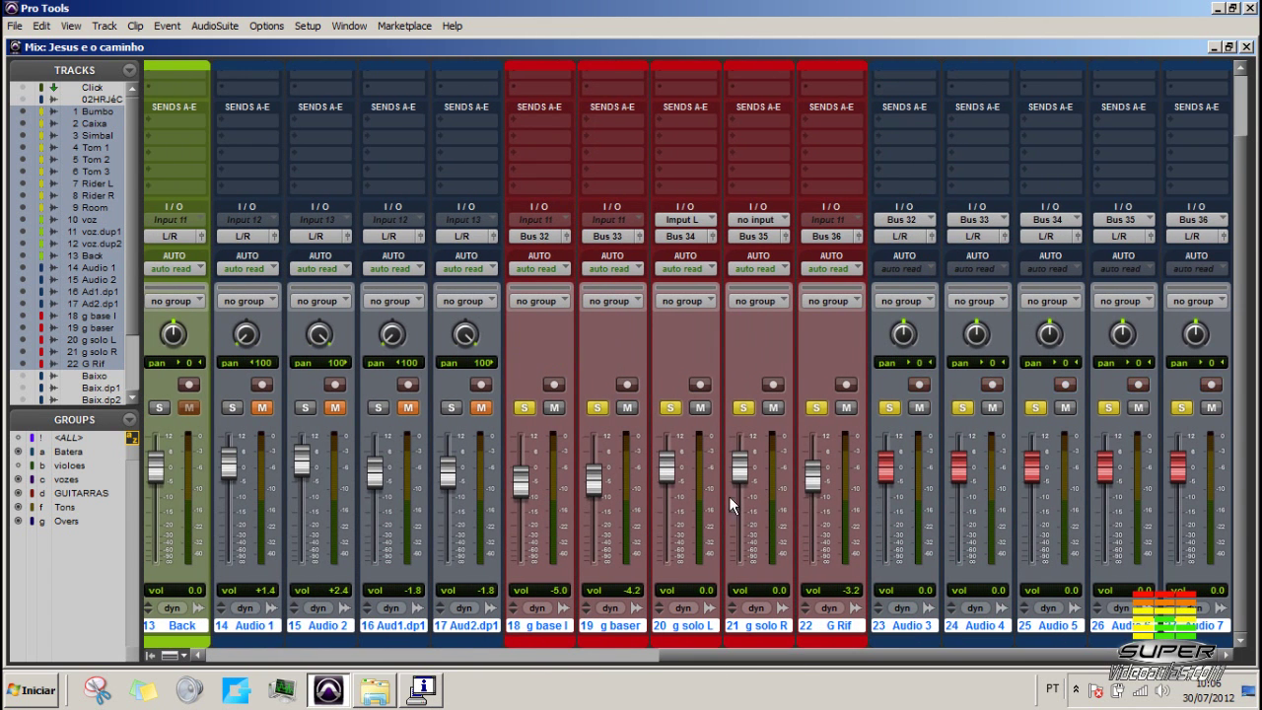
pyautogui.keyDown('alt'); pyautogui.click(520, 481); pyautogui.keyUp('alt')
pyautogui.keyDown('alt'); pyautogui.click(595, 483); pyautogui.keyUp('alt')
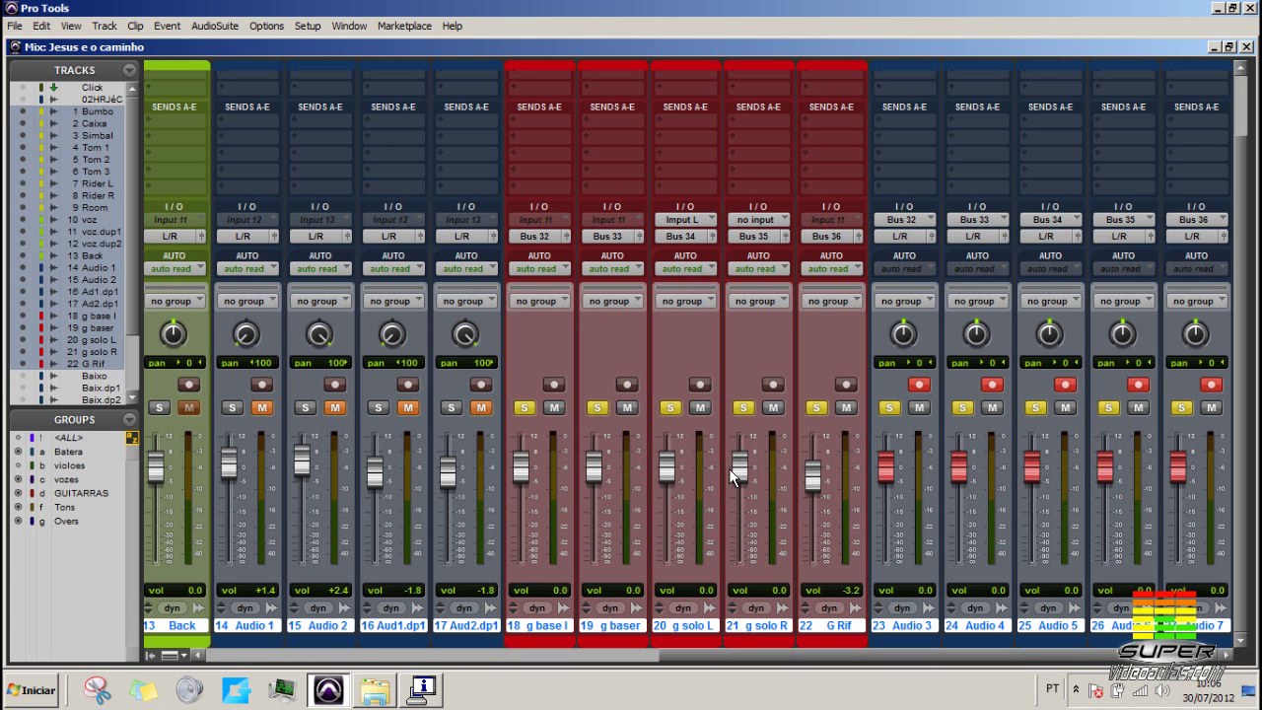
pyautogui.keyDown('alt'); pyautogui.click(814, 478); pyautogui.keyUp('alt')
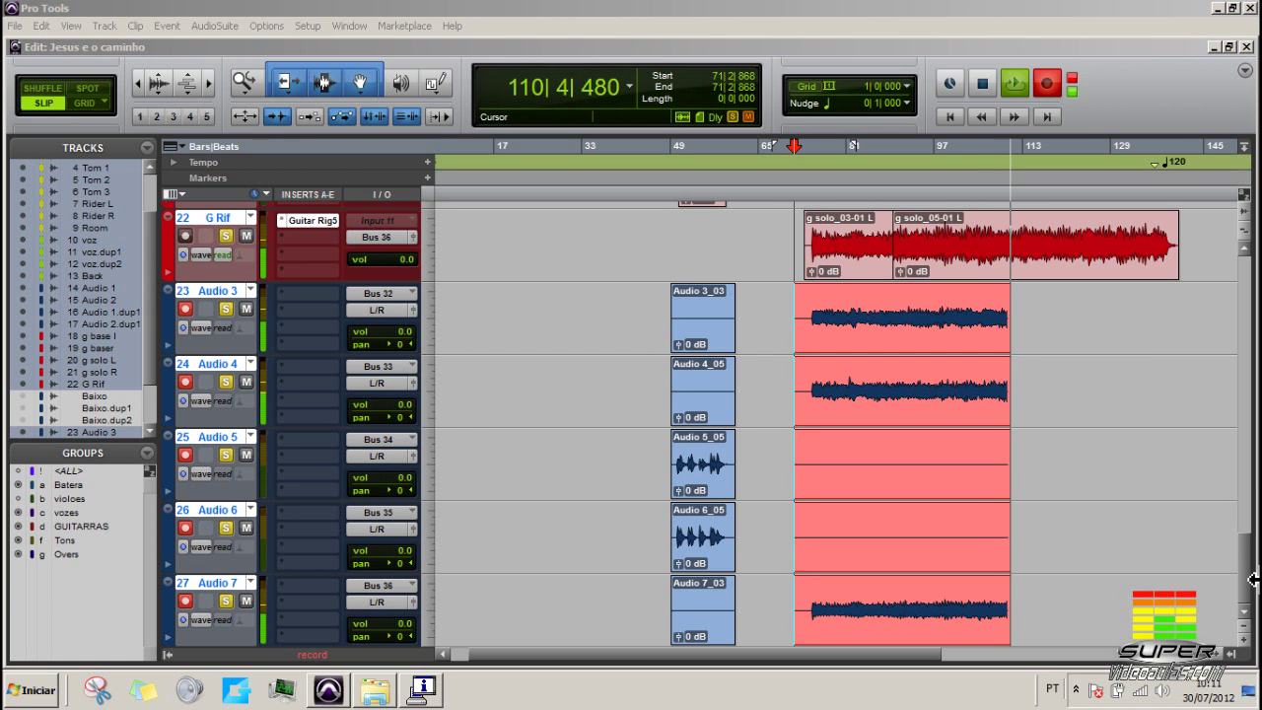
# Step: Finish recording the guitar buses onto Audio 3 through Audio 7, stopping at the end of the guitar clips
pyautogui.click(1245, 629)
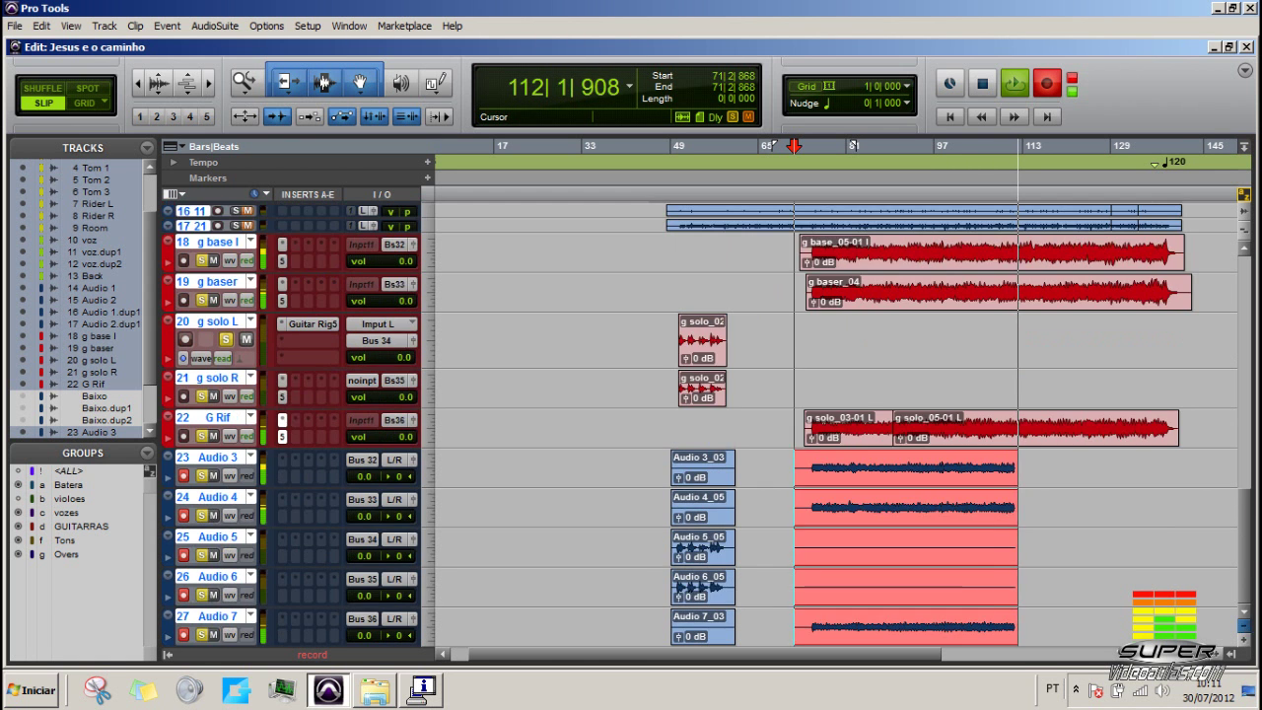
pyautogui.click(1245, 629)
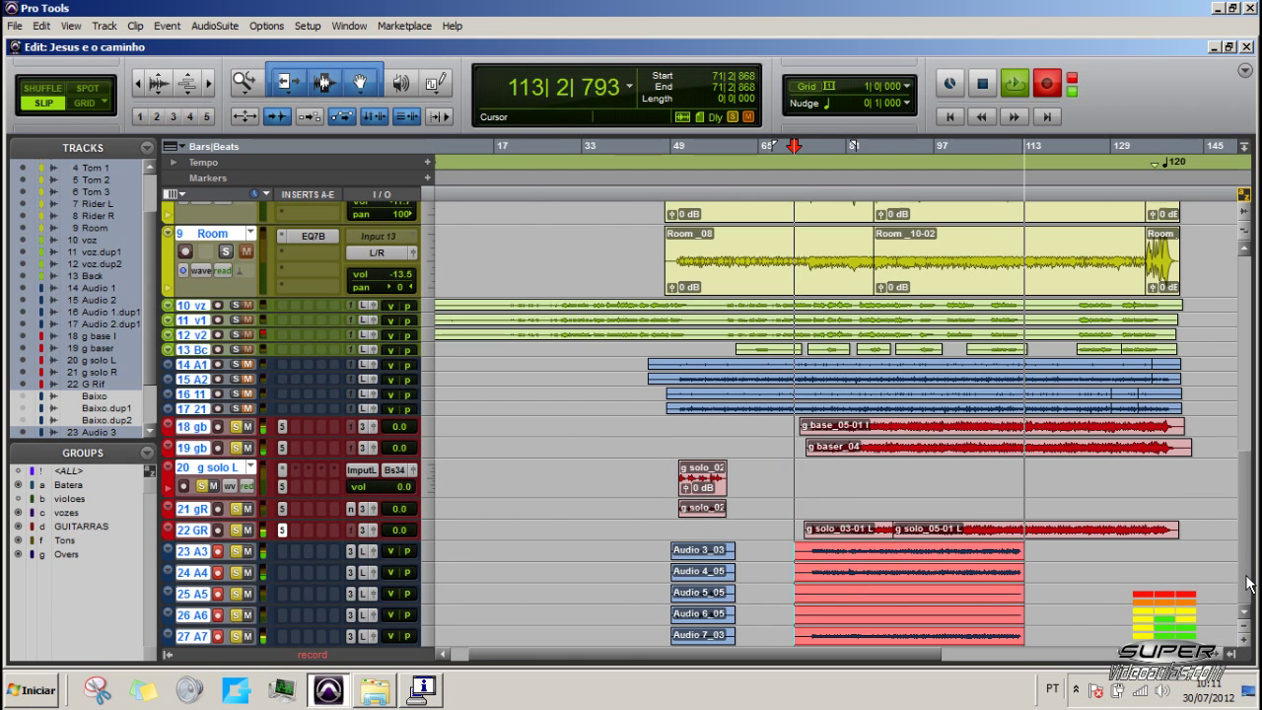
pyautogui.click(1242, 642)
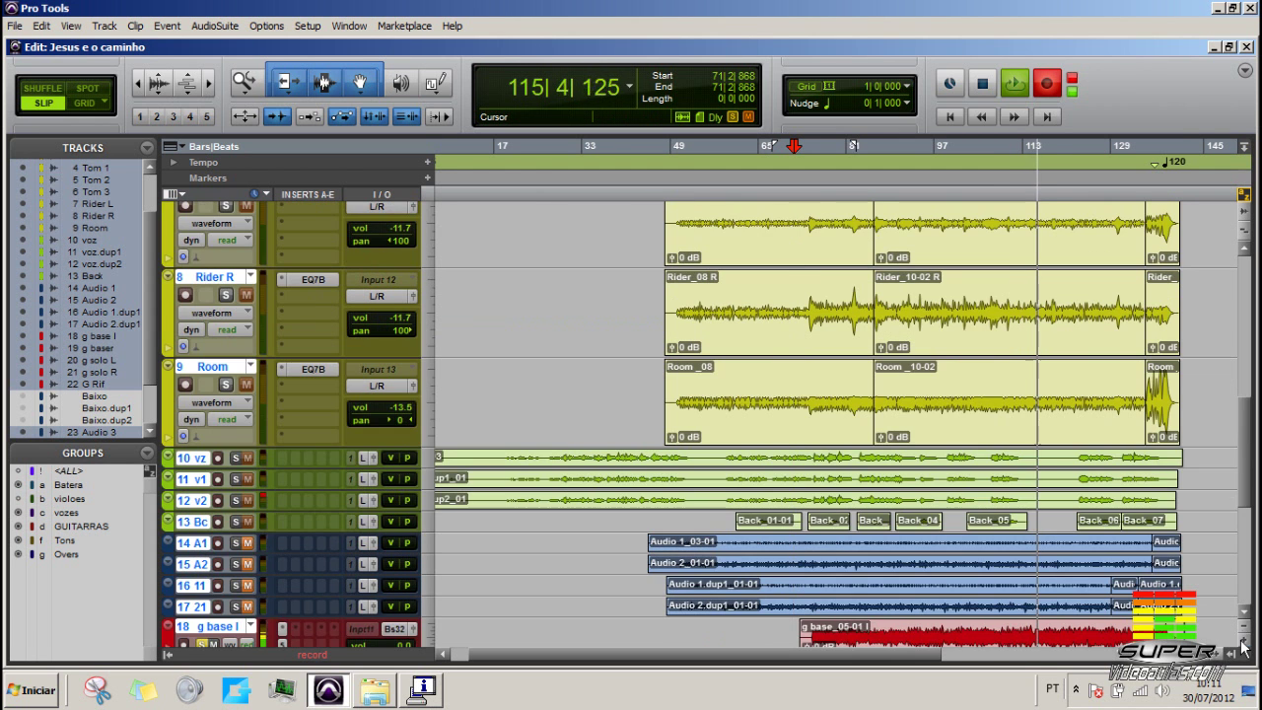
pyautogui.scroll(-3, 1247, 570)
pyautogui.scroll(-5, 1248, 570)
pyautogui.press('space')
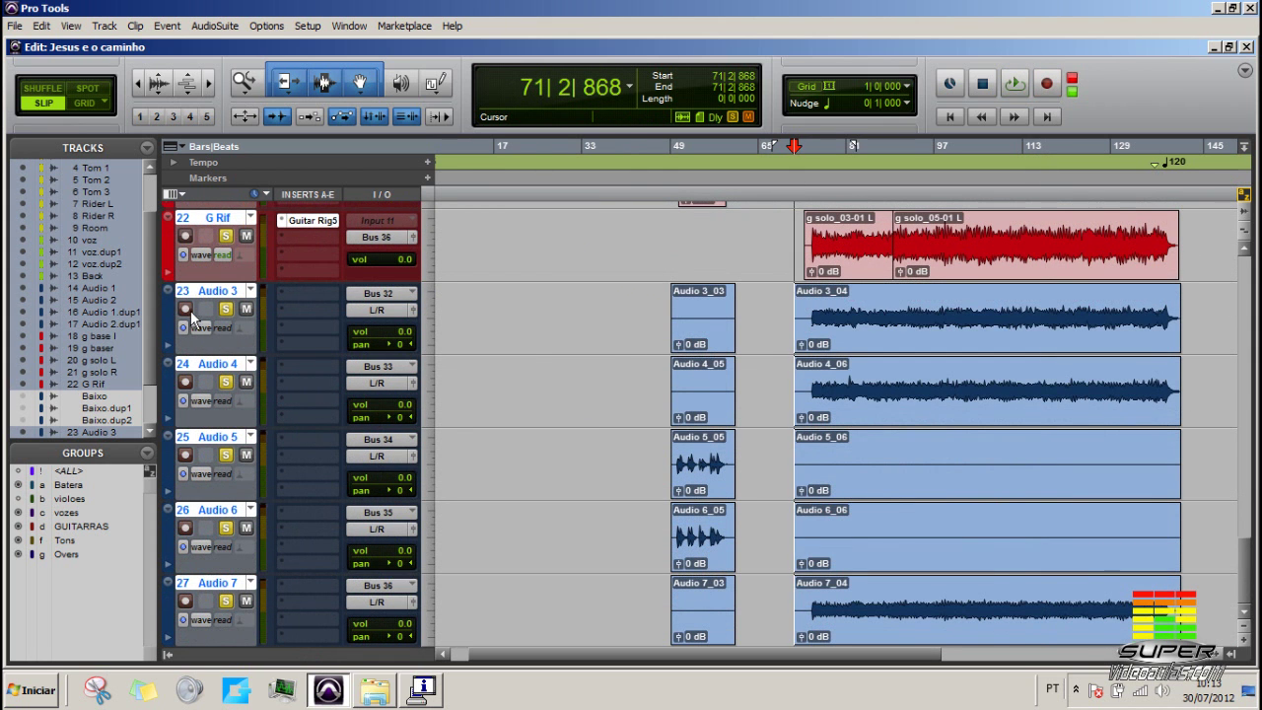
# Step: Disarm recording on Audio 3 through Audio 7, clear the solo on all tracks and deselect them
pyautogui.click(185, 382)
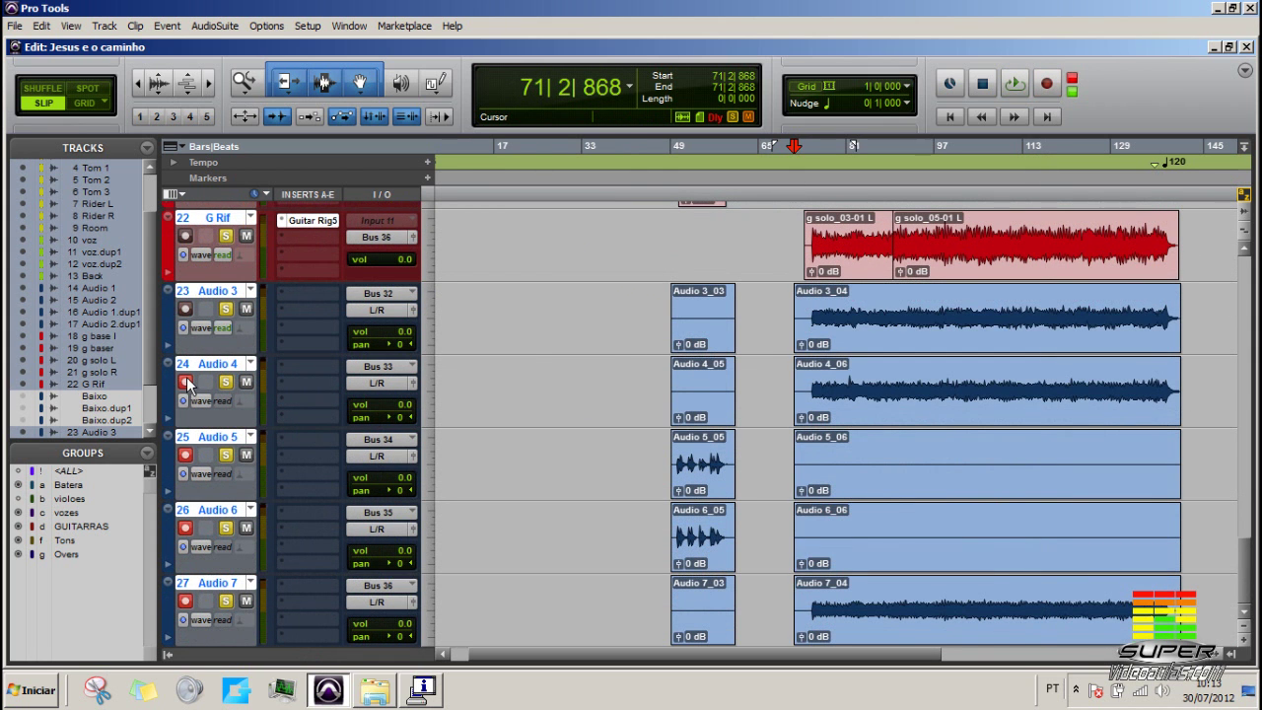
pyautogui.click(185, 382)
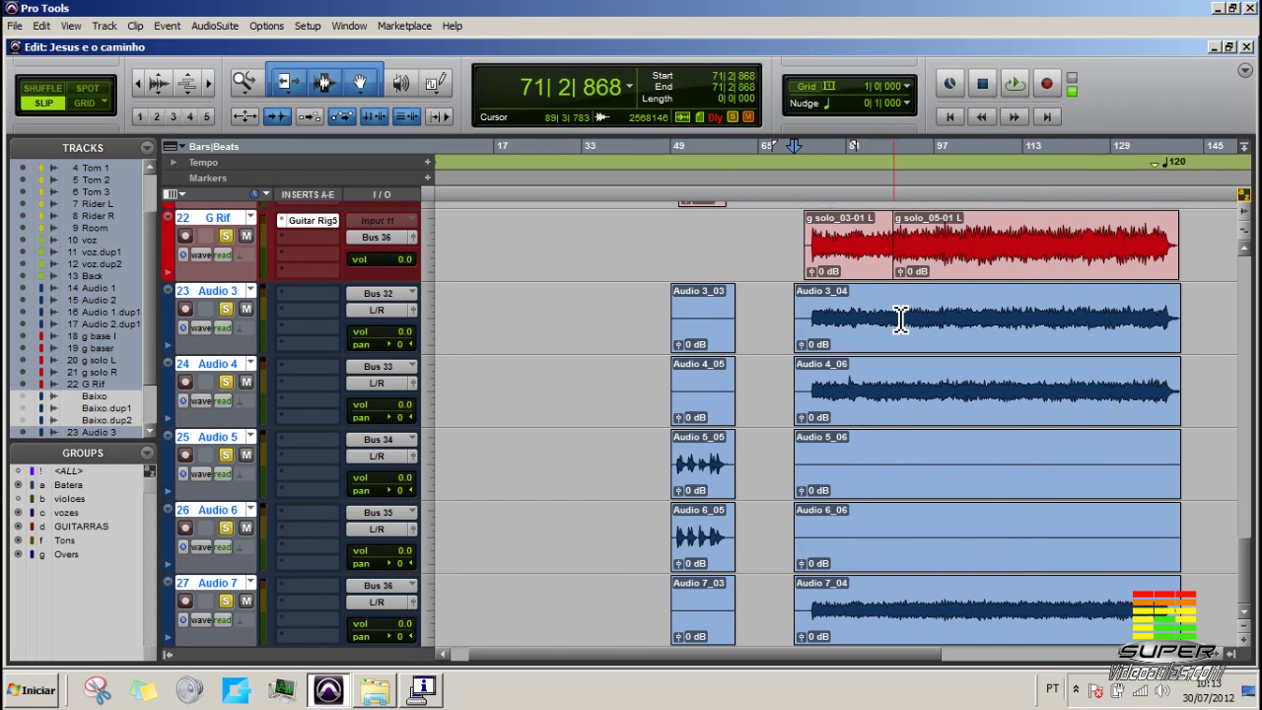
pyautogui.scroll(5, 225, 284)
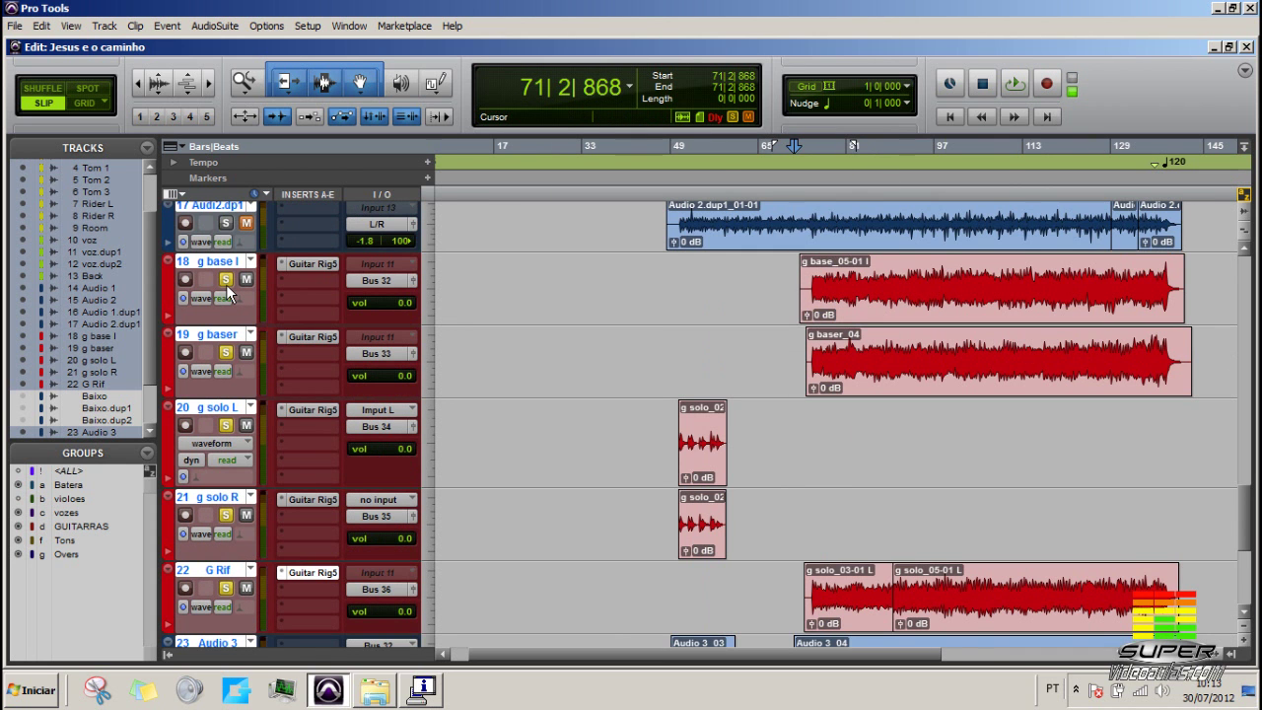
pyautogui.keyDown('alt'); pyautogui.click(226, 280); pyautogui.keyUp('alt')
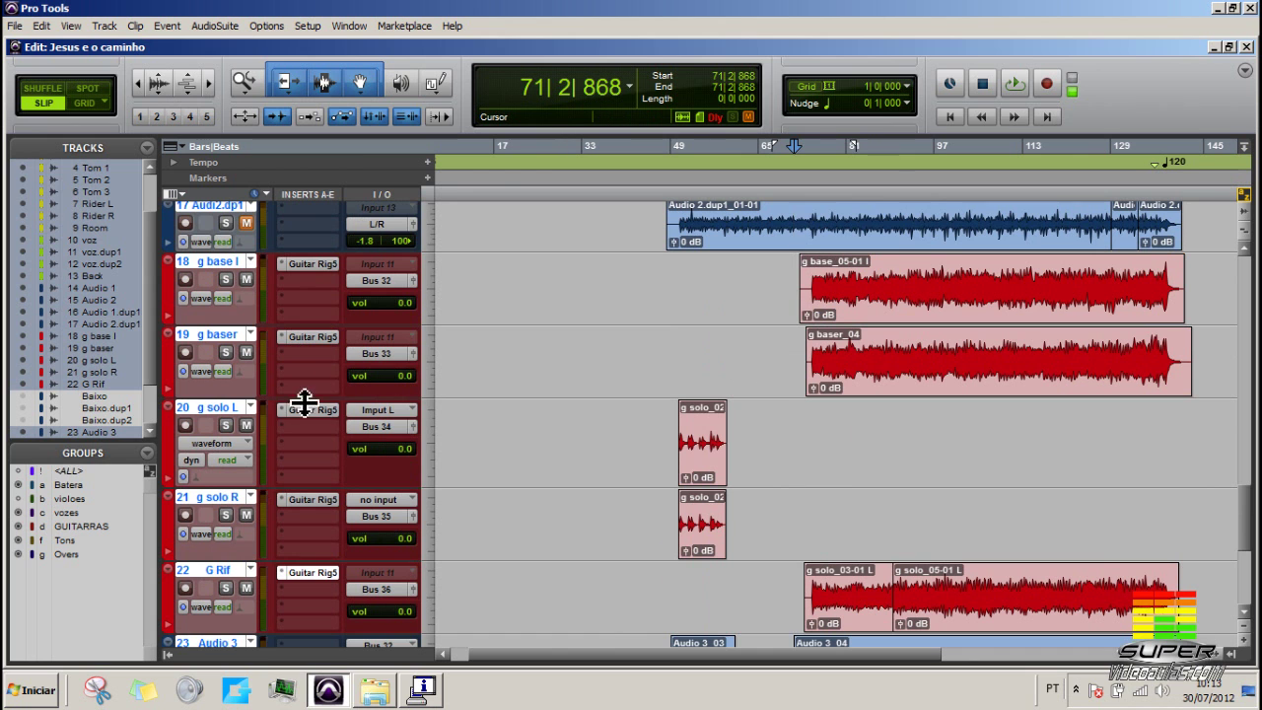
pyautogui.click(492, 395)
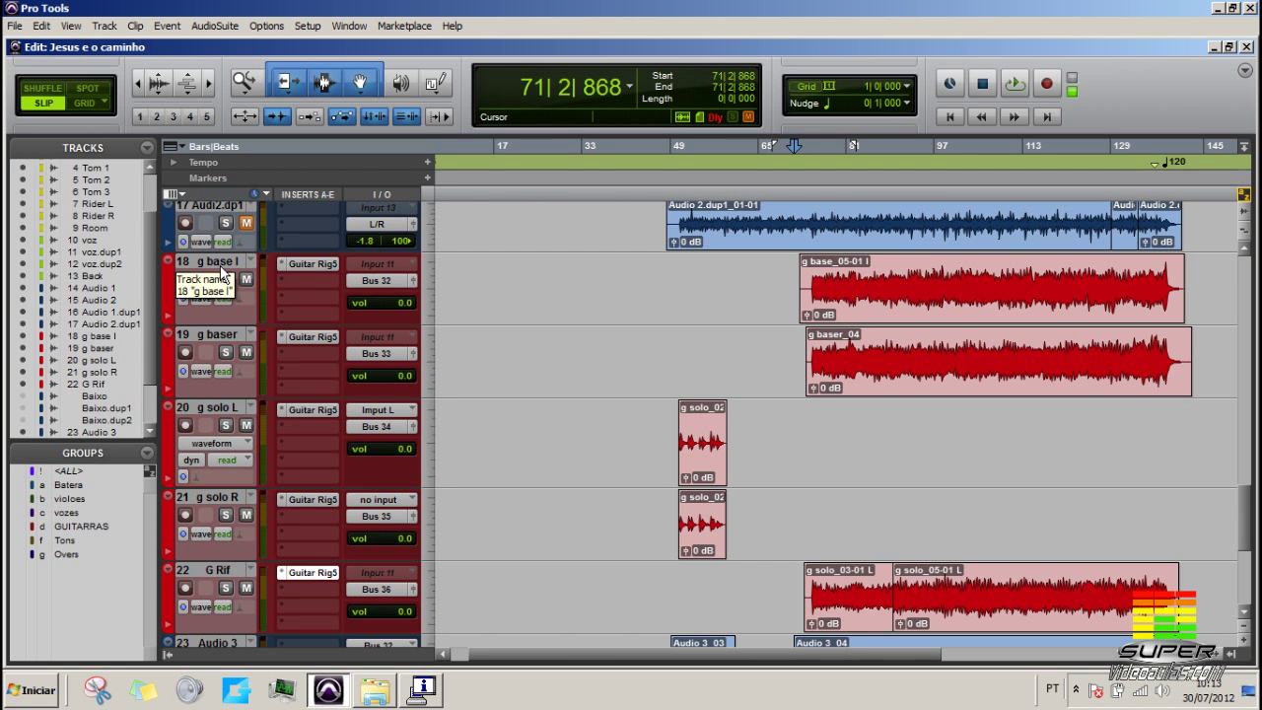
# Step: In the Mix window, select the guitar tracks g base l through G Rif and make them inactive
pyautogui.hotkey('ctrl', '=')
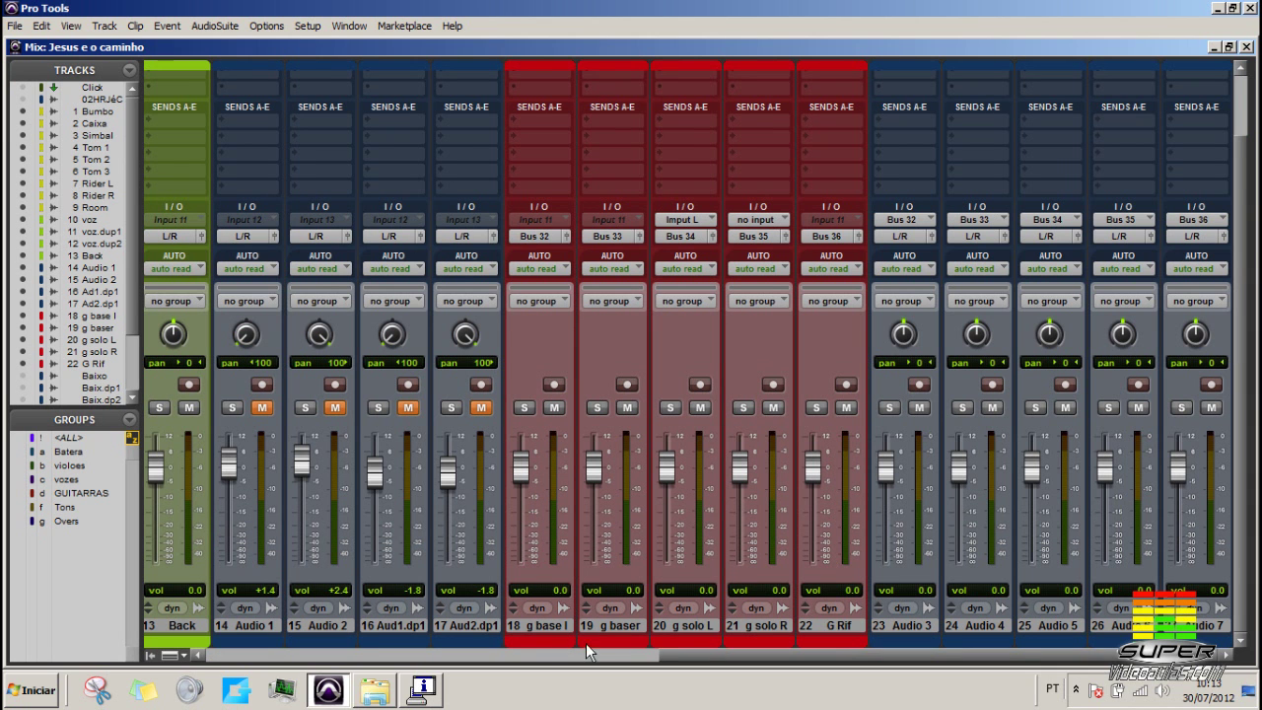
pyautogui.click(541, 626)
pyautogui.keyDown('shift'); pyautogui.click(830, 624); pyautogui.keyUp('shift')
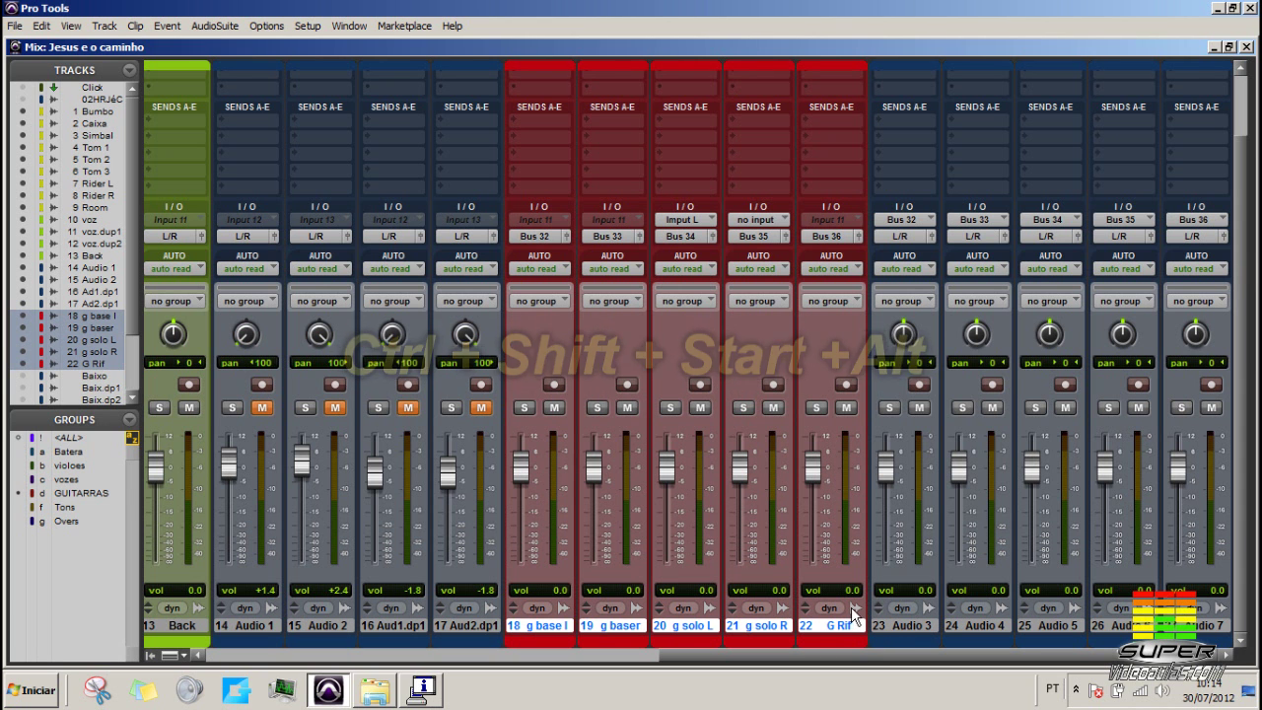
pyautogui.keyDown('ctrl'); pyautogui.keyDown('alt'); pyautogui.keyDown('shift'); pyautogui.keyDown('super'); pyautogui.click(854, 615); pyautogui.keyUp('super'); pyautogui.keyUp('shift'); pyautogui.keyUp('alt'); pyautogui.keyUp('ctrl')
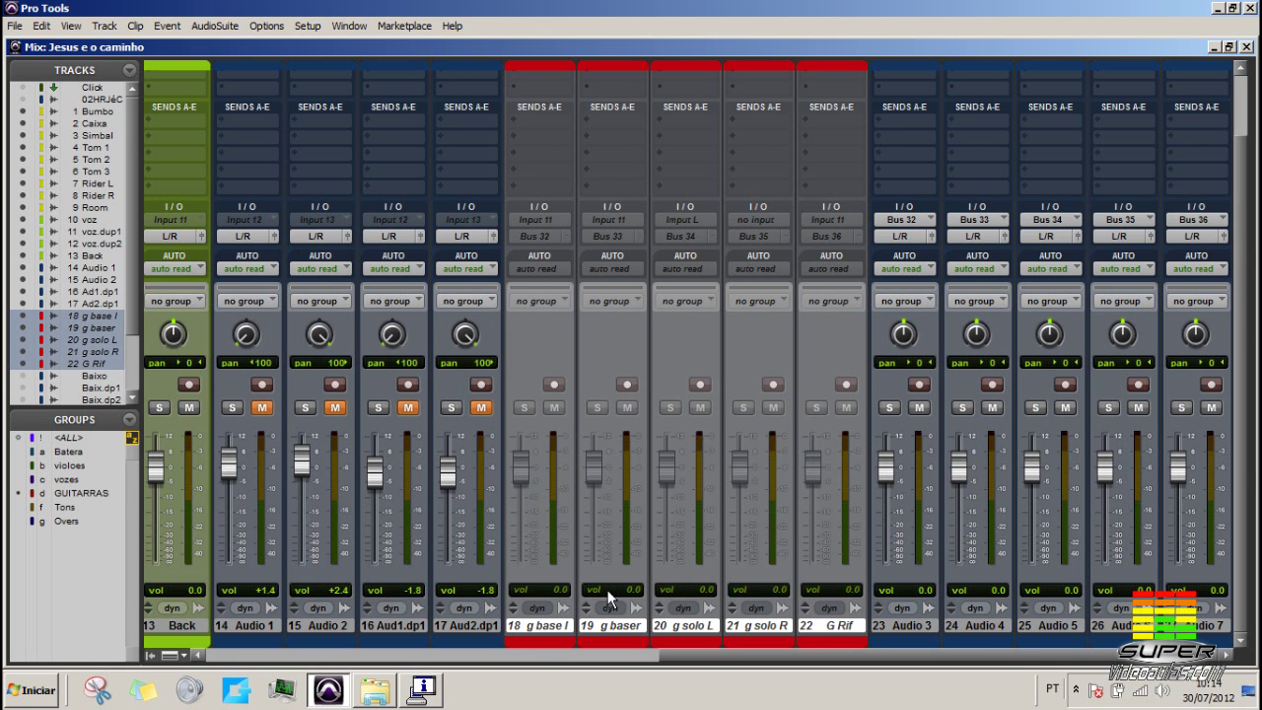
# Step: Hide the five inactive guitar tracks, g base l through G Rif, and return to the Edit window
pyautogui.click(24, 363)
pyautogui.click(24, 351)
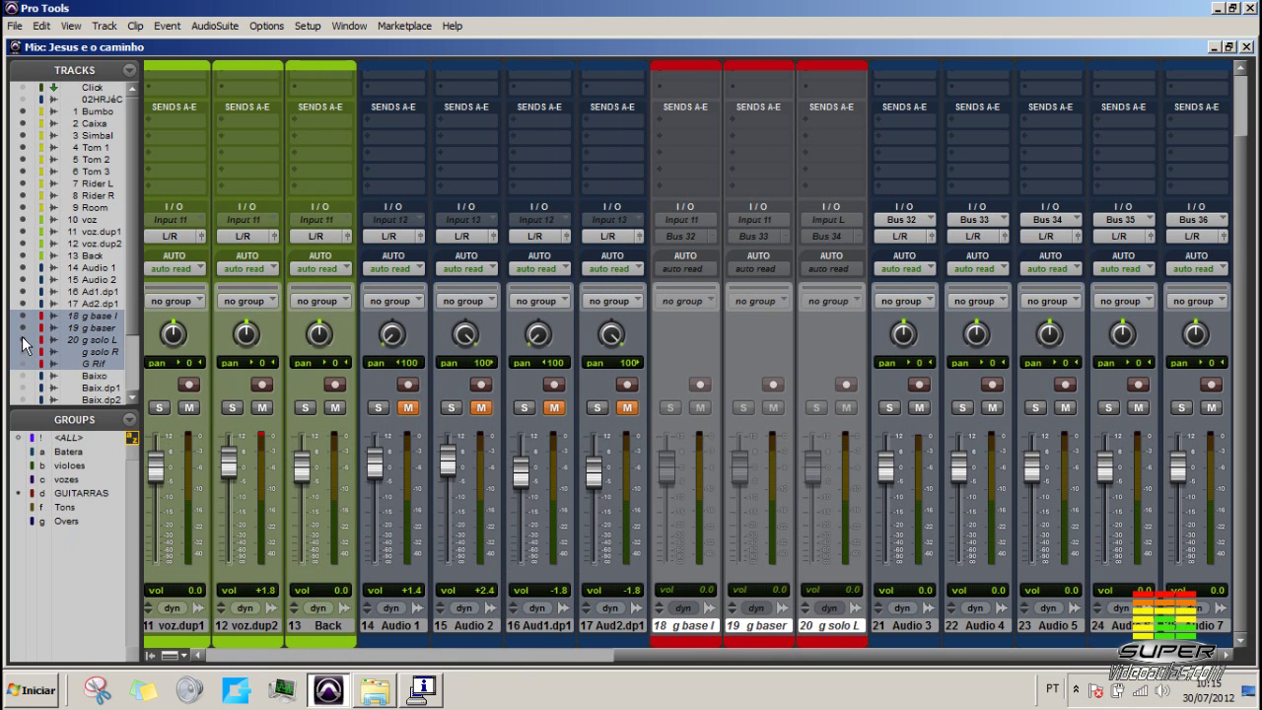
pyautogui.click(24, 339)
pyautogui.click(24, 327)
pyautogui.click(24, 316)
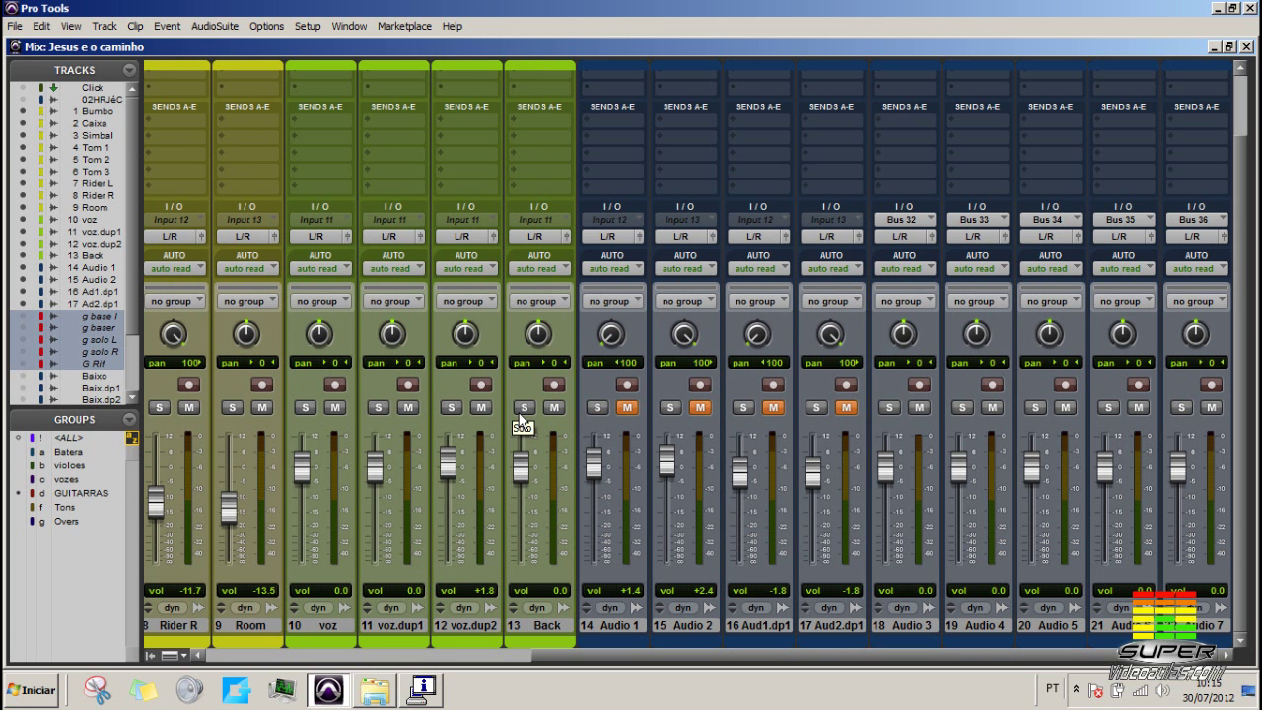
pyautogui.hotkey('ctrl', '=')
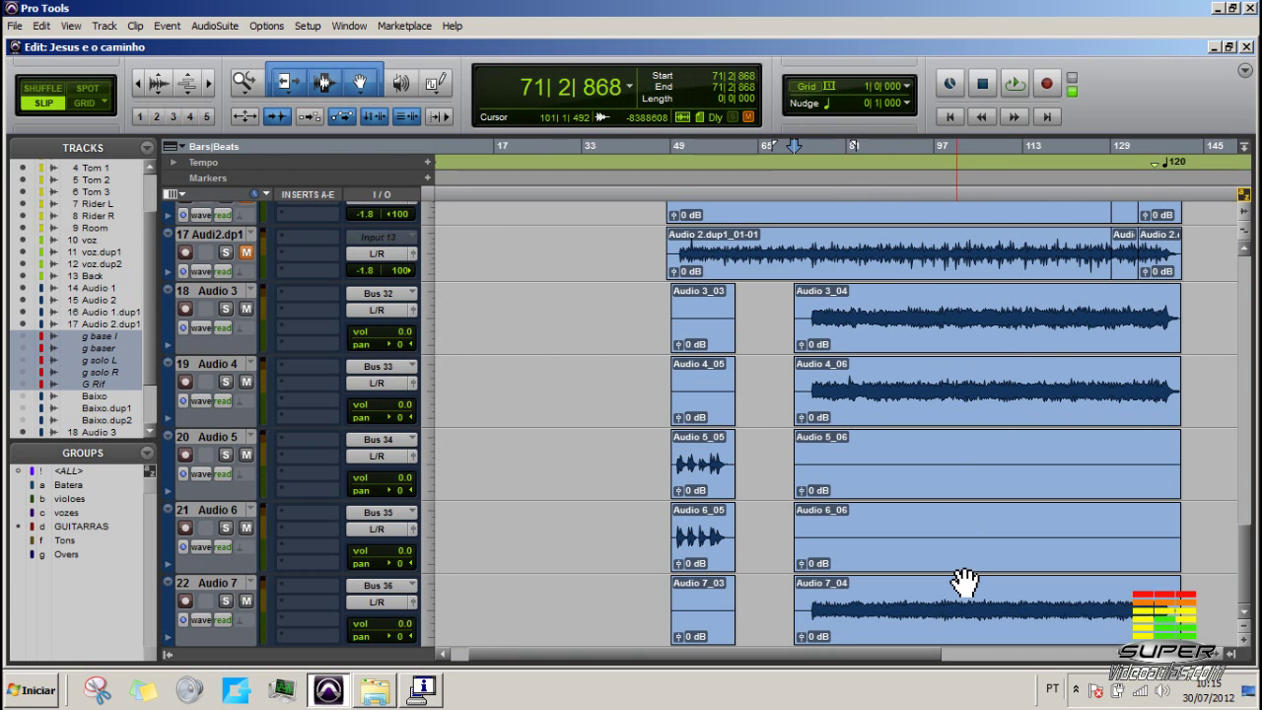